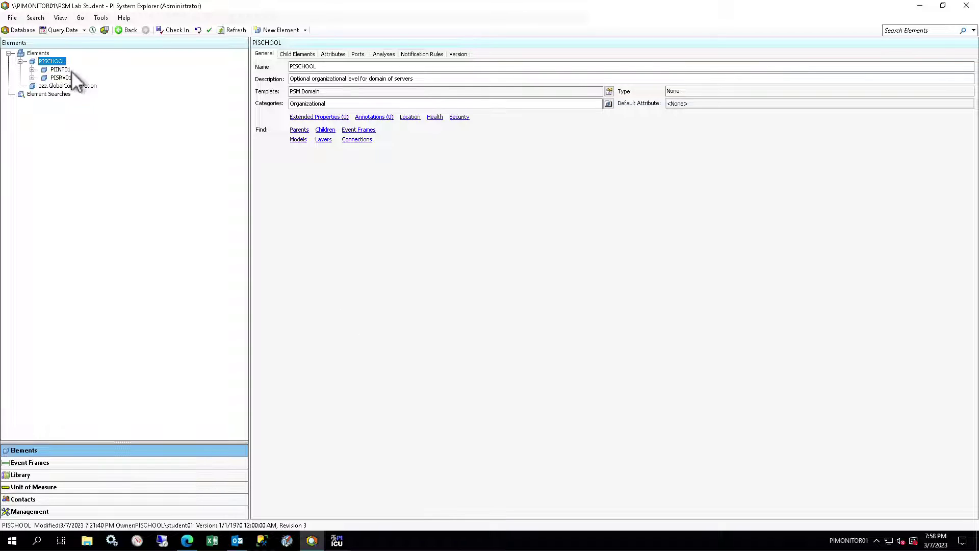
Step: Add a child element under PISCHOOL with Domain-Server type and the PSM Server (Basic) template
{"action": "right_click", "coordinate": [63, 60]}
{"action": "mouse_move", "coordinate": [100, 63]}
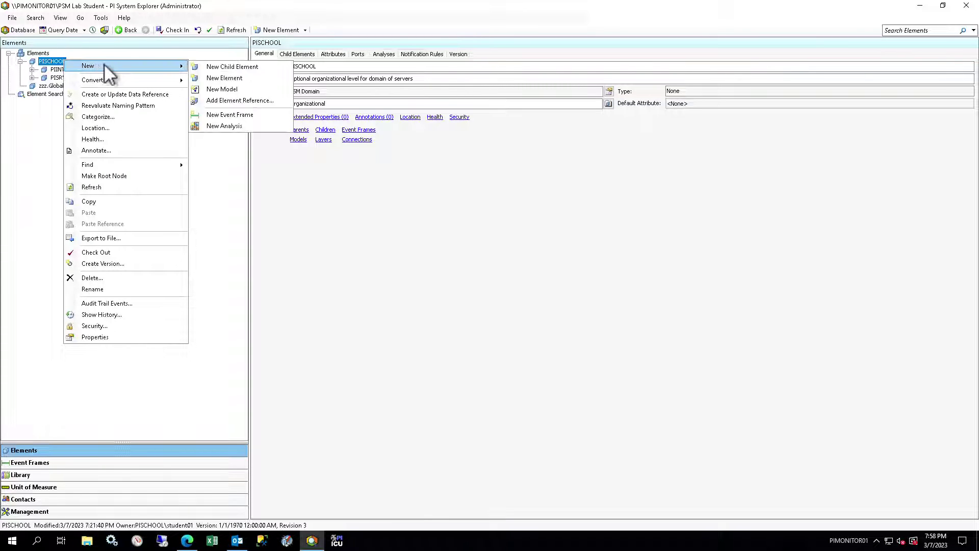
{"action": "left_click", "coordinate": [221, 67]}
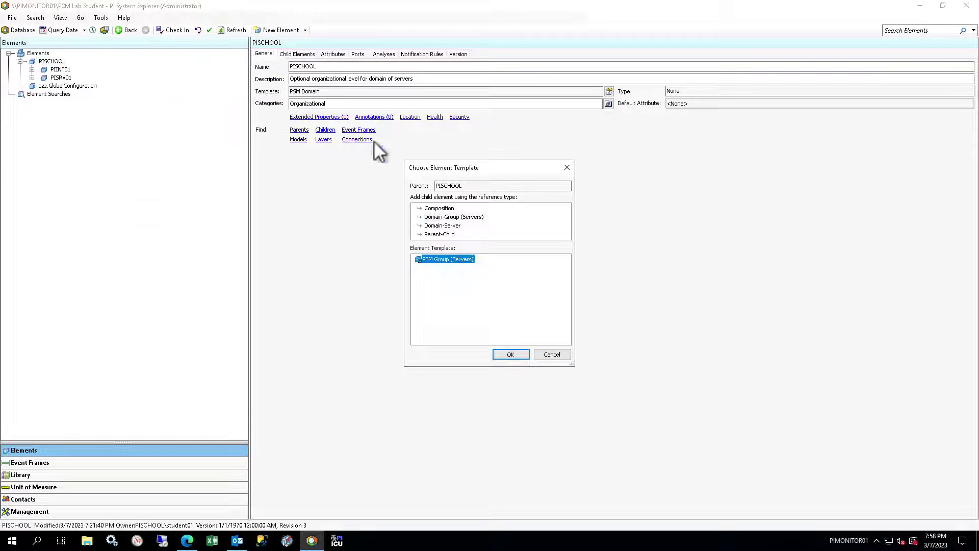
{"action": "left_click", "coordinate": [438, 226]}
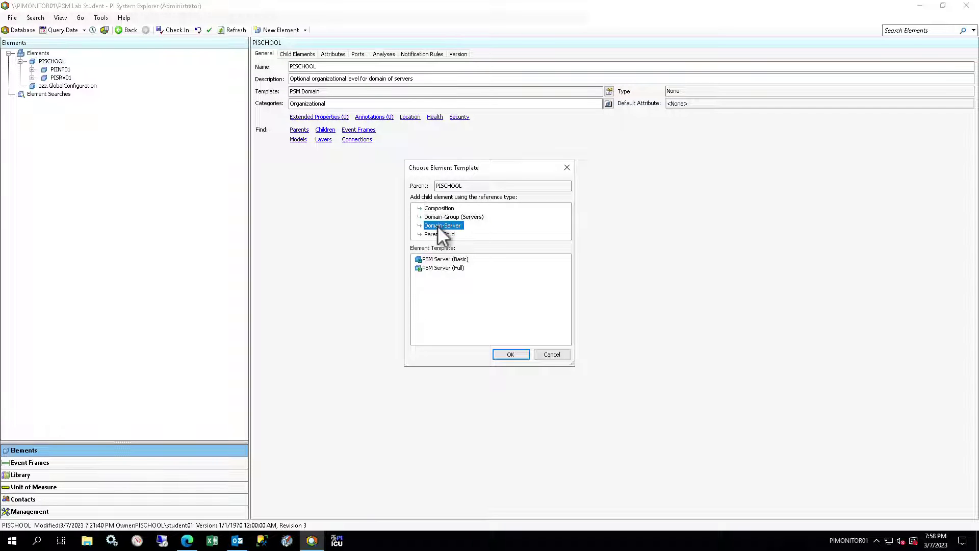
{"action": "left_click", "coordinate": [458, 259]}
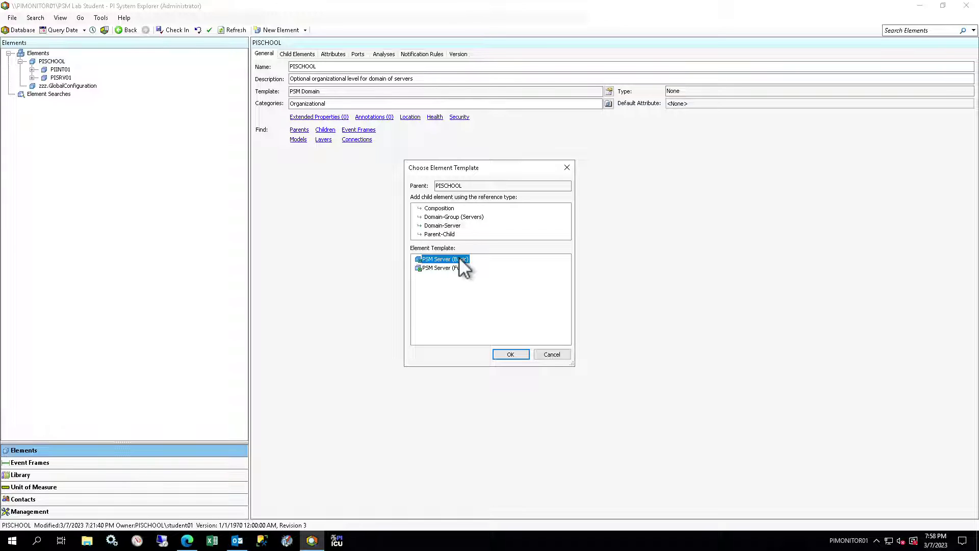
{"action": "left_click", "coordinate": [510, 354]}
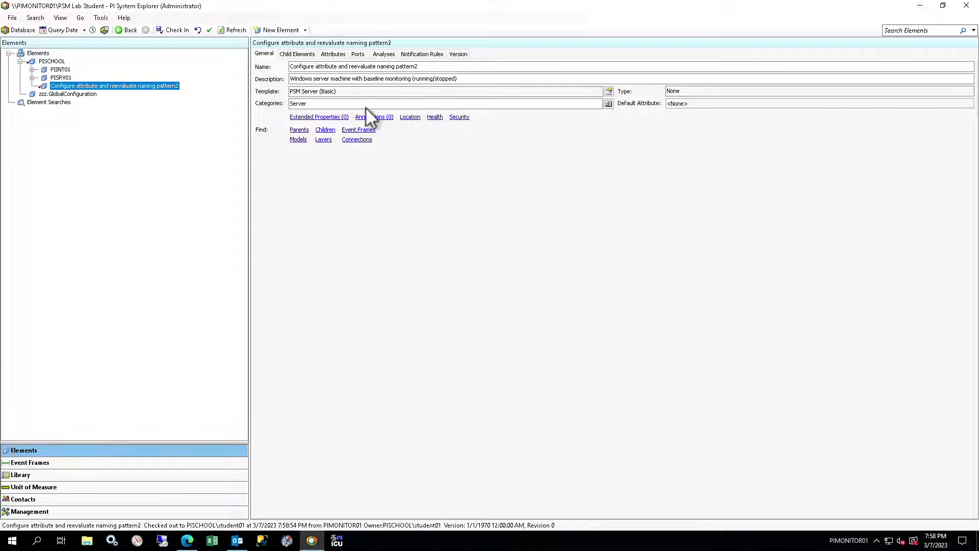
Step: Set the new element's Target attribute value to PIAF01
{"action": "left_click", "coordinate": [335, 54]}
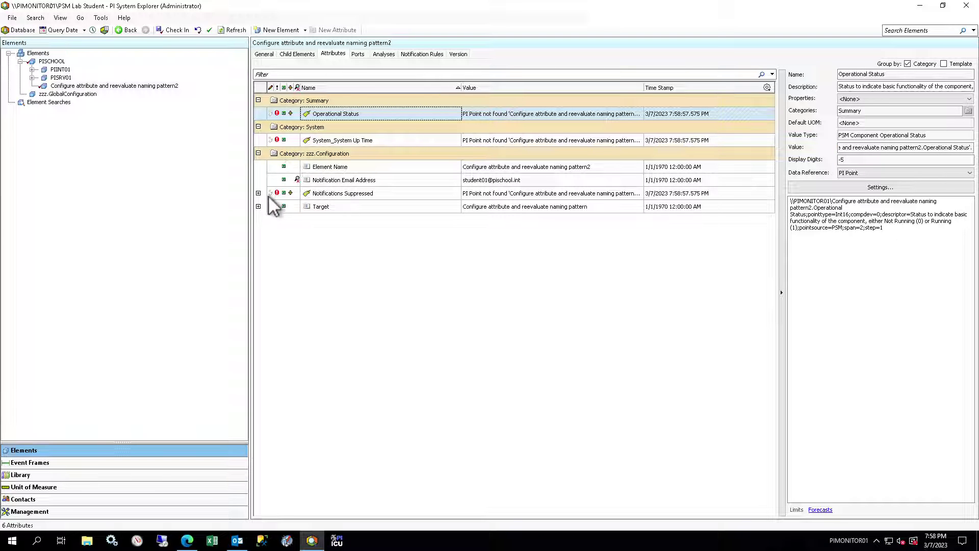
{"action": "left_click", "coordinate": [259, 207]}
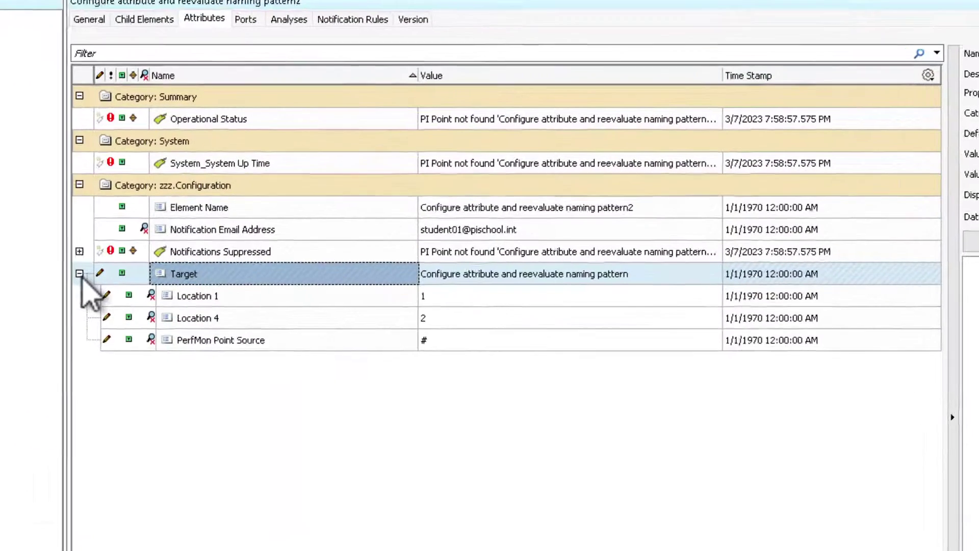
{"action": "left_click", "coordinate": [466, 275]}
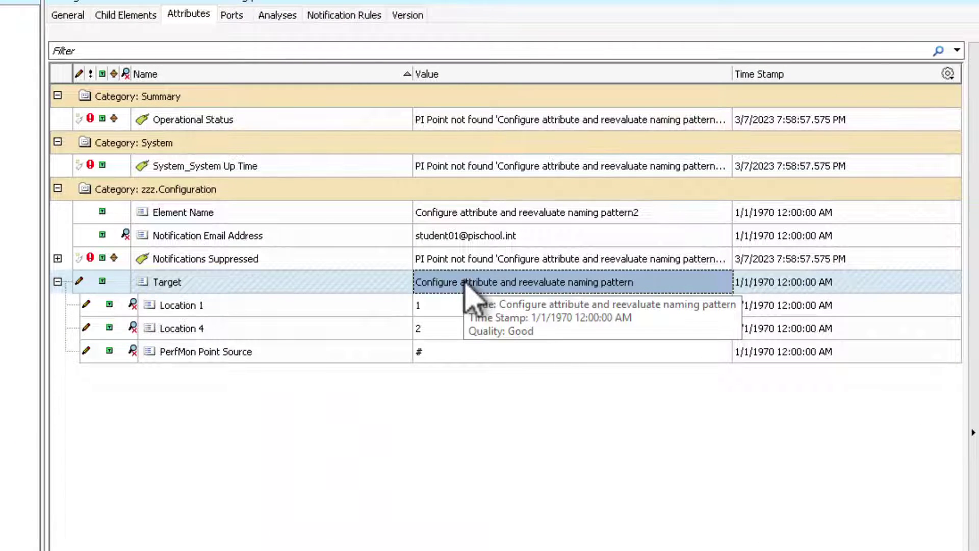
{"action": "left_click", "coordinate": [465, 282]}
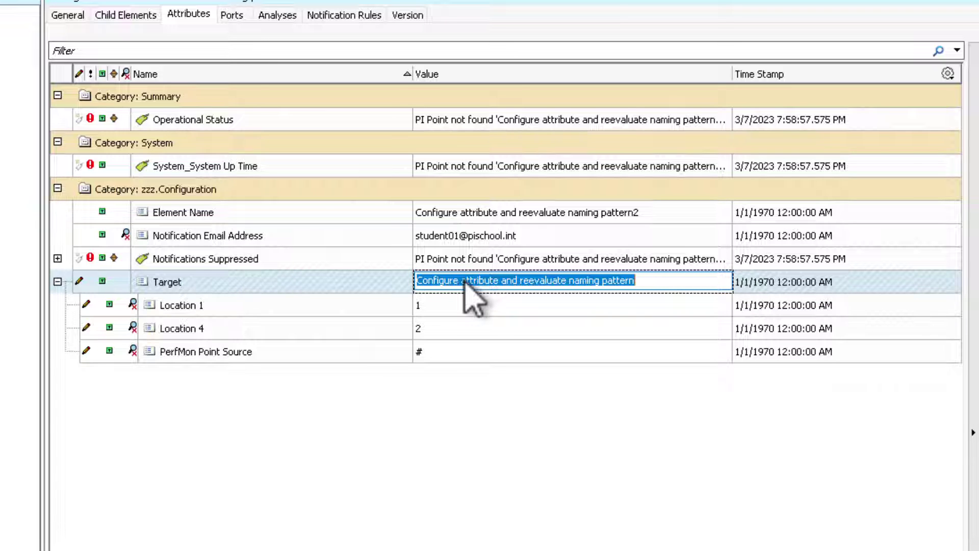
{"action": "type", "text": "PIAF01"}
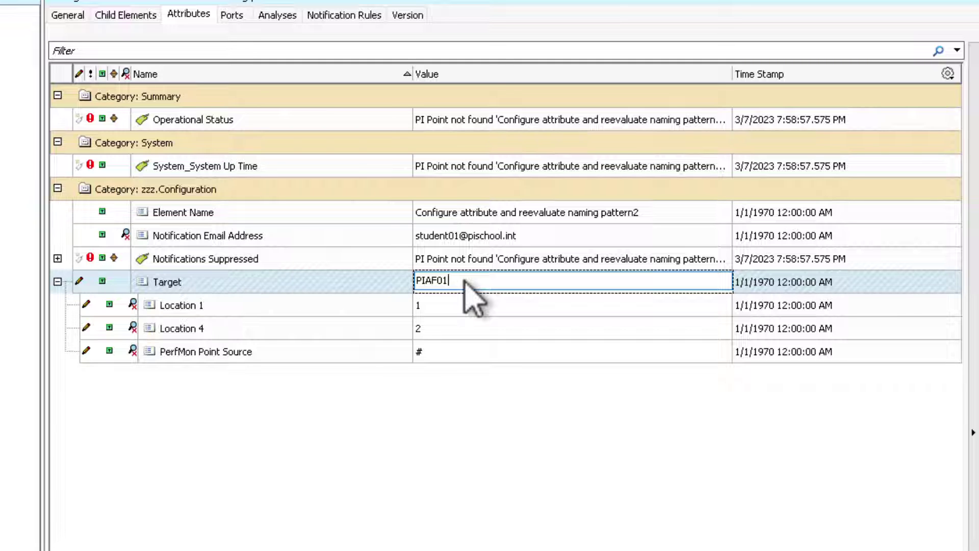
Step: Set the PerfMon Point Source attribute to PIMONITOR01_PERF01
{"action": "left_click", "coordinate": [441, 356]}
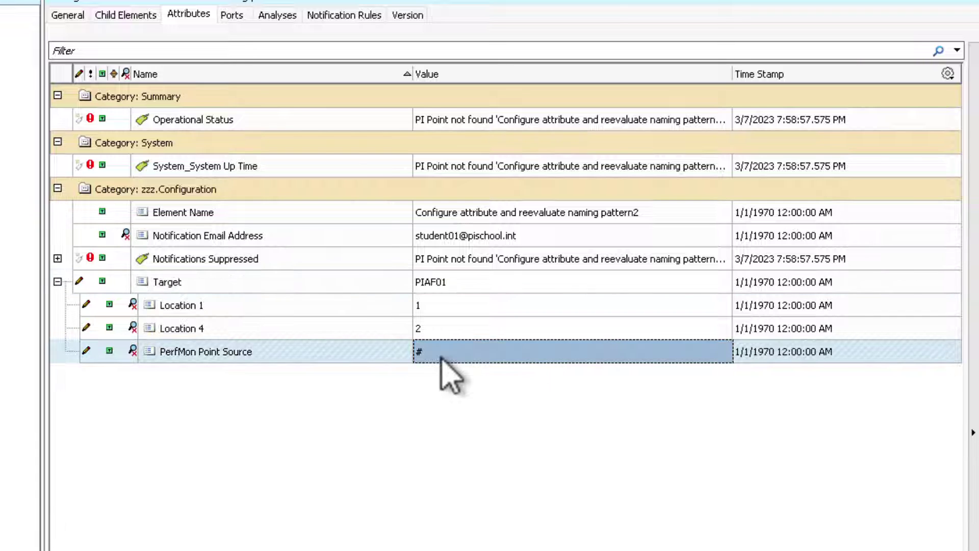
{"action": "left_click", "coordinate": [441, 356]}
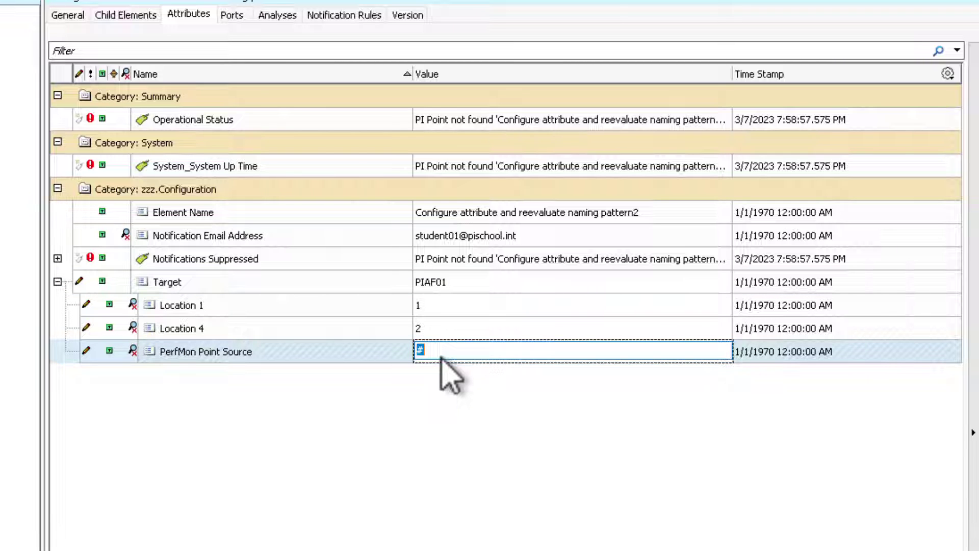
{"action": "type", "text": "PIMONITOR01_PERF01"}
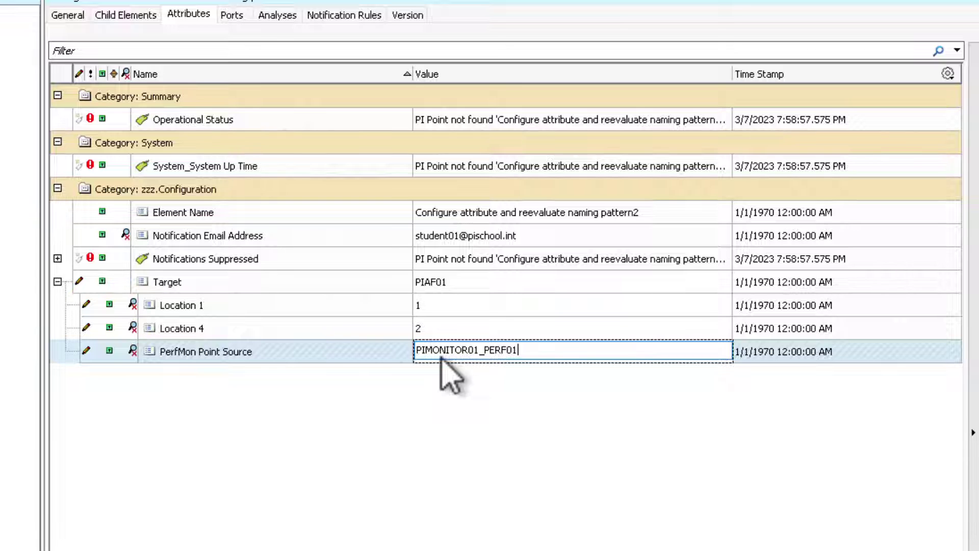
{"action": "left_click", "coordinate": [420, 436]}
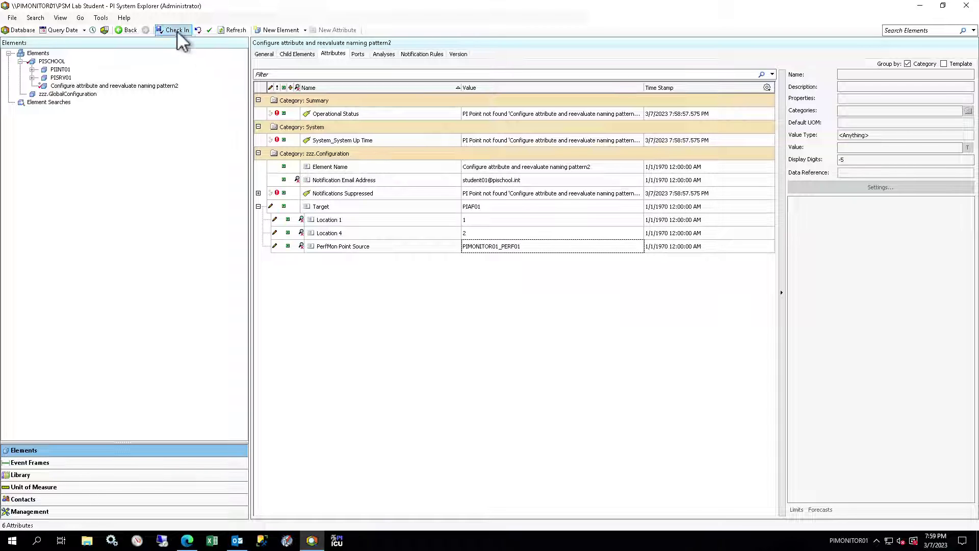
Step: Check in PIAF01 and create its PI points with Create or Update Data Reference
{"action": "left_click", "coordinate": [177, 31]}
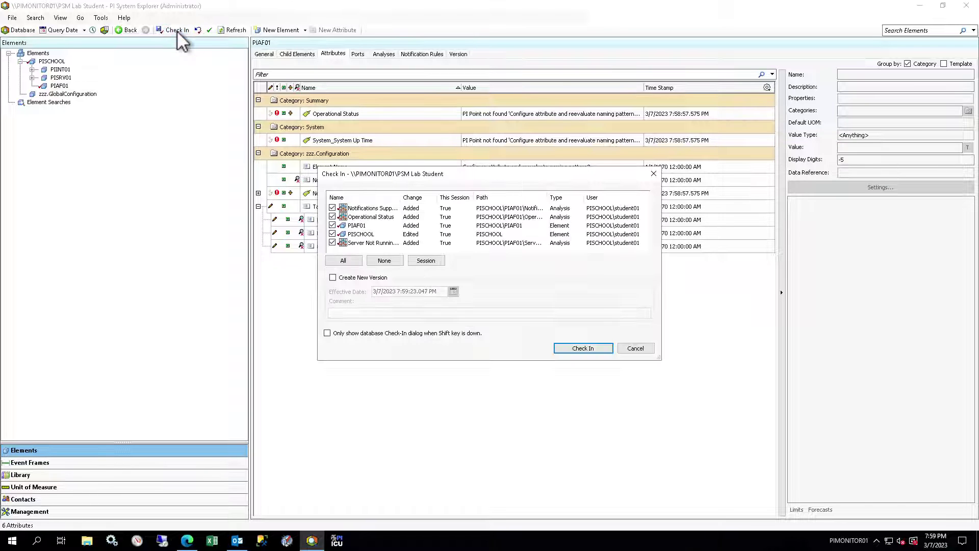
{"action": "left_click", "coordinate": [583, 348]}
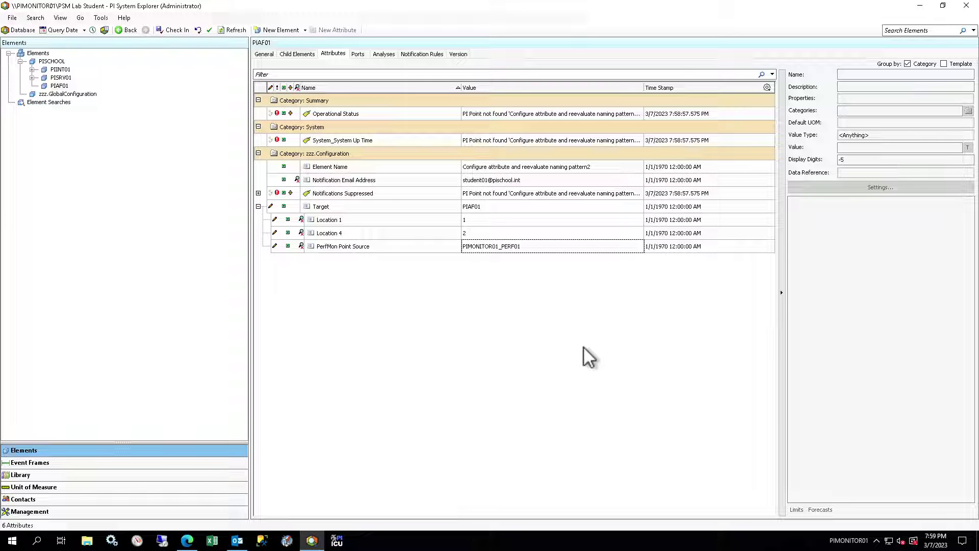
{"action": "right_click", "coordinate": [65, 86]}
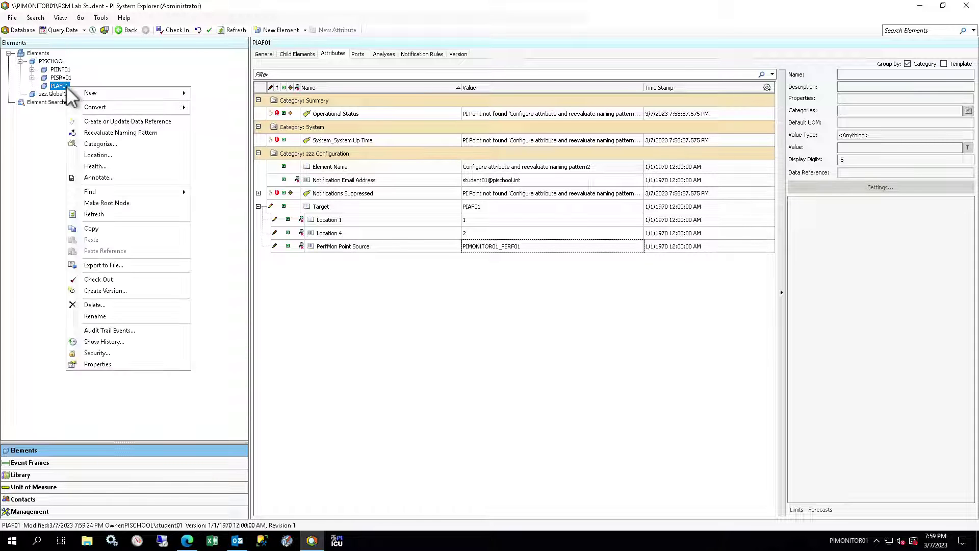
{"action": "left_click", "coordinate": [143, 121]}
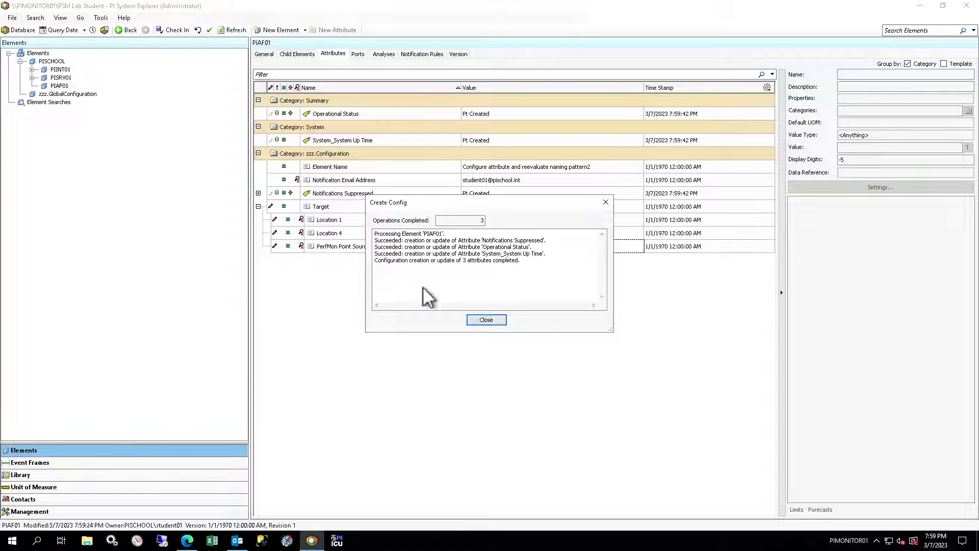
{"action": "left_click", "coordinate": [485, 320]}
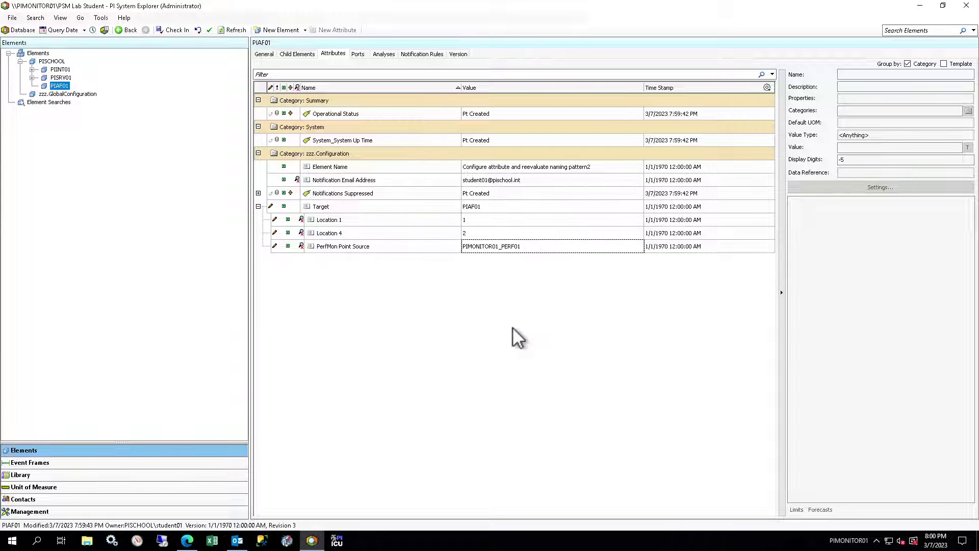
Step: Select all analyses in Management and enable them, including PIAF01's three disabled ones
{"action": "left_click", "coordinate": [394, 54]}
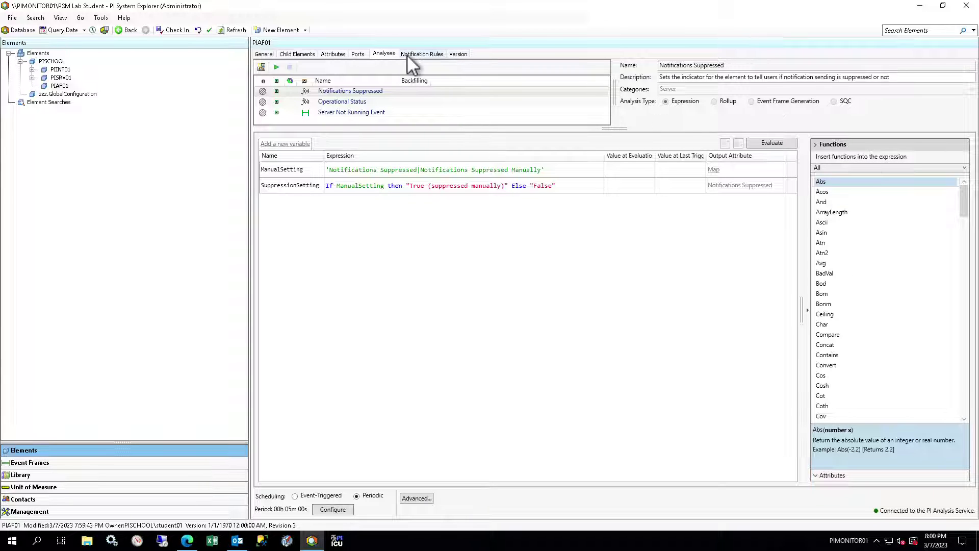
{"action": "left_click", "coordinate": [78, 511]}
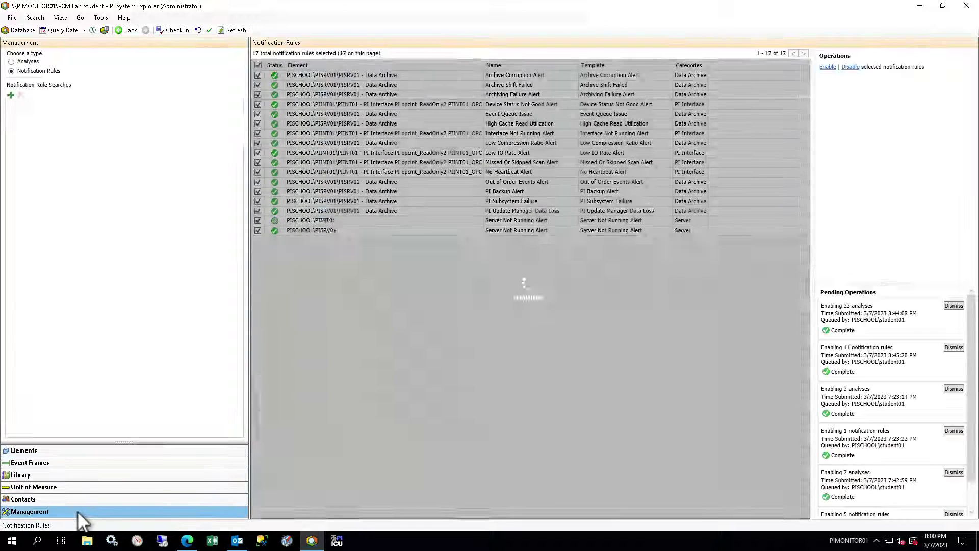
{"action": "left_click", "coordinate": [258, 65]}
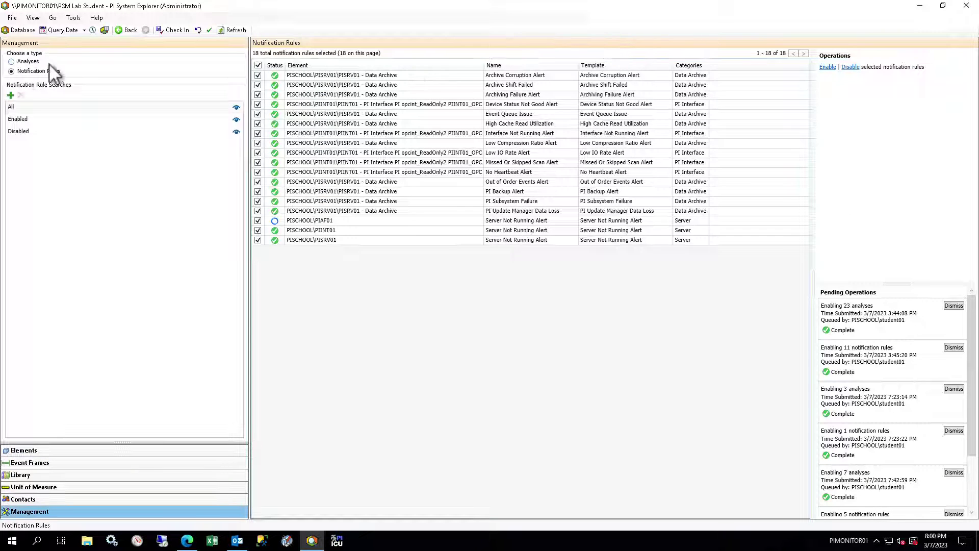
{"action": "left_click", "coordinate": [28, 62]}
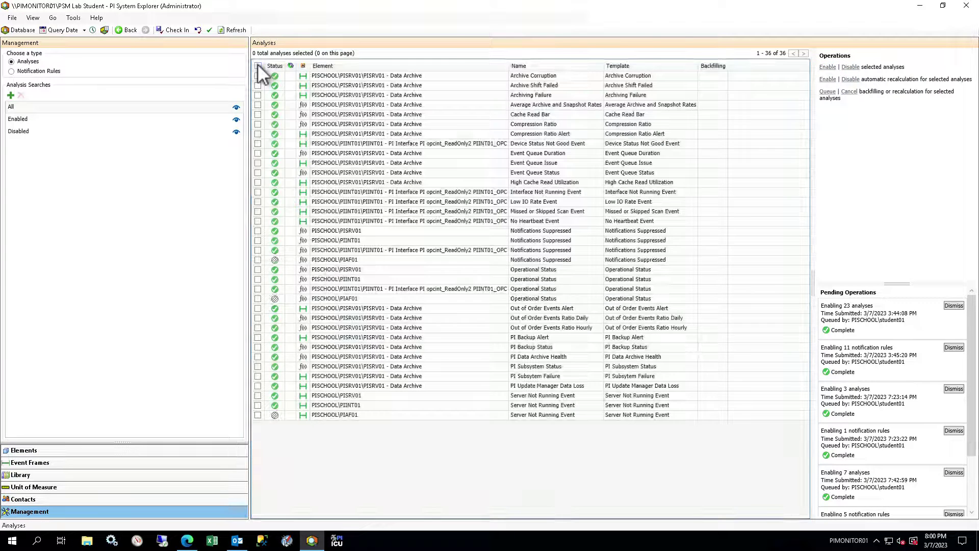
{"action": "left_click", "coordinate": [258, 65]}
{"action": "left_click", "coordinate": [829, 69]}
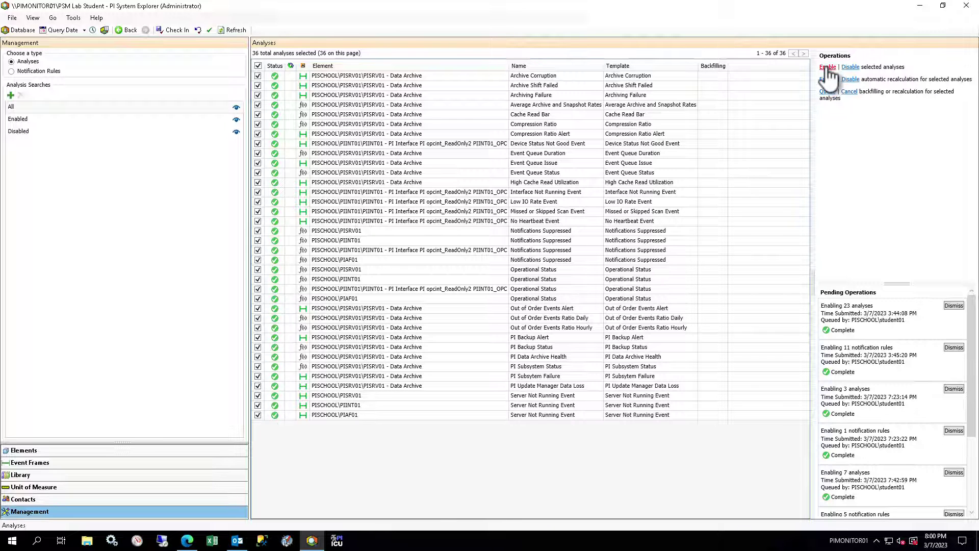
{"action": "left_click", "coordinate": [47, 453]}
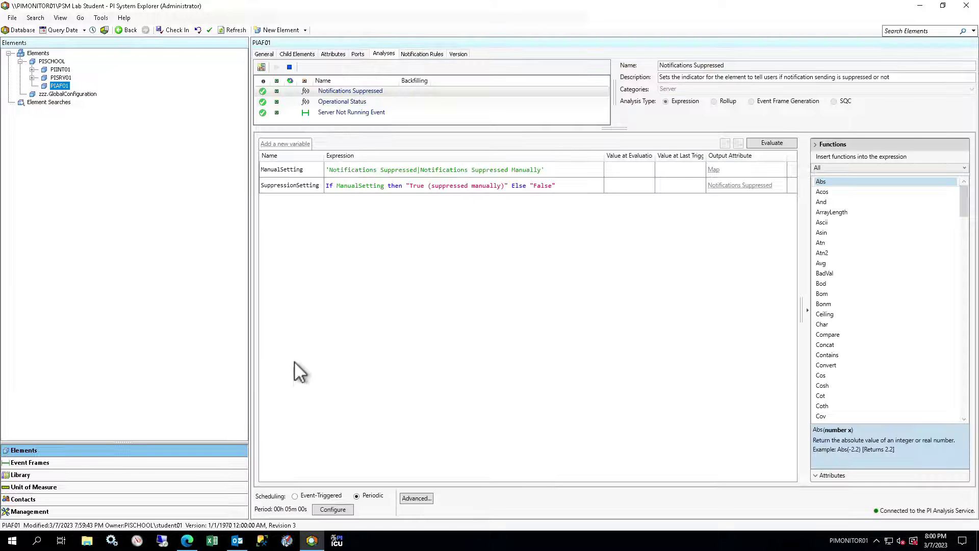
Step: Refresh PIAF01's attributes to show Operational Status Running and Notifications Suppressed False
{"action": "left_click", "coordinate": [423, 52]}
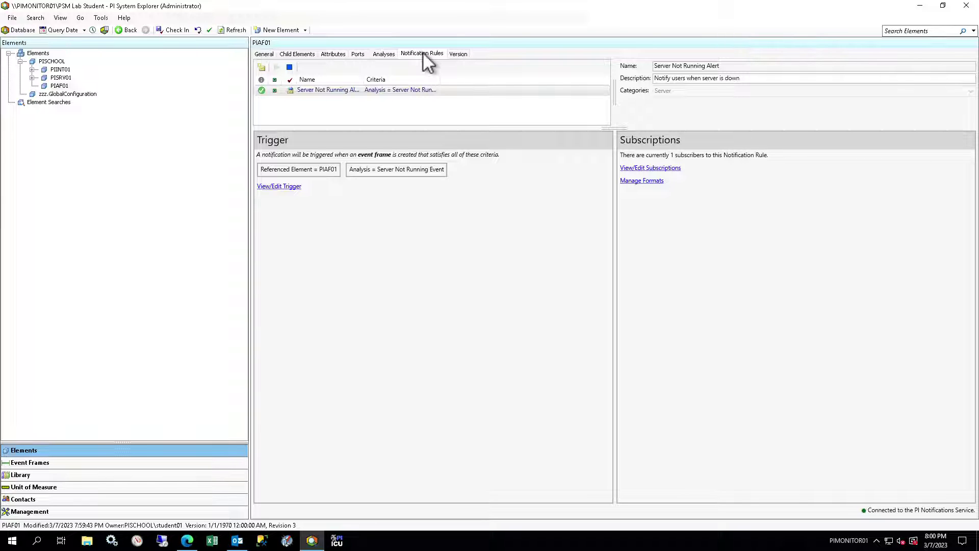
{"action": "left_click", "coordinate": [338, 53]}
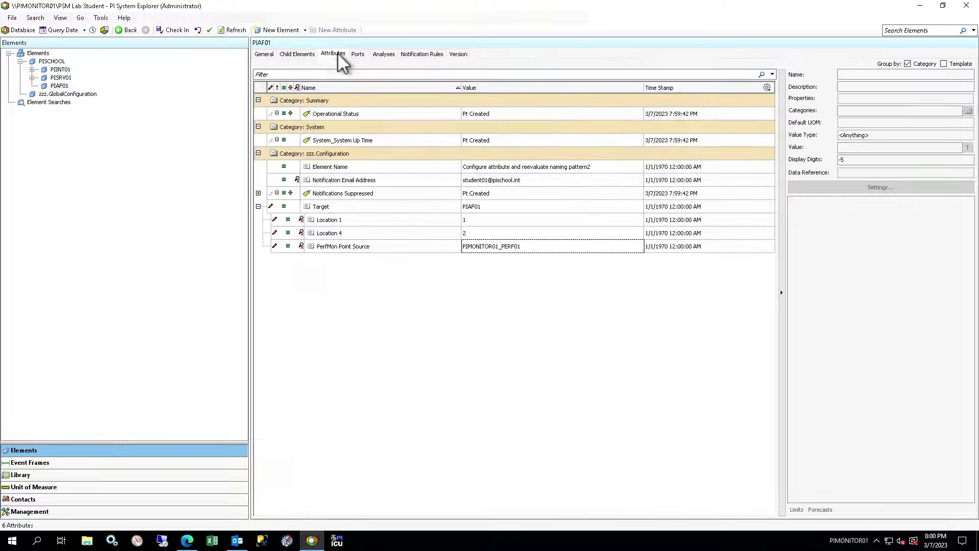
{"action": "left_click", "coordinate": [239, 27]}
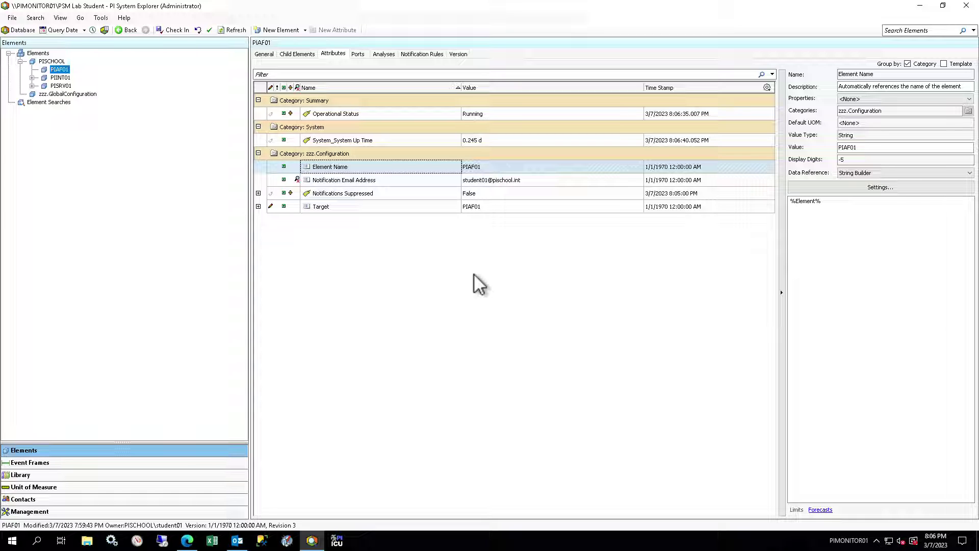
Step: Create the child element 'PIAF01 - Asset Analytics' under PIAF01 from the PSM Asset Analytics template
{"action": "right_click", "coordinate": [67, 70]}
{"action": "mouse_move", "coordinate": [113, 75]}
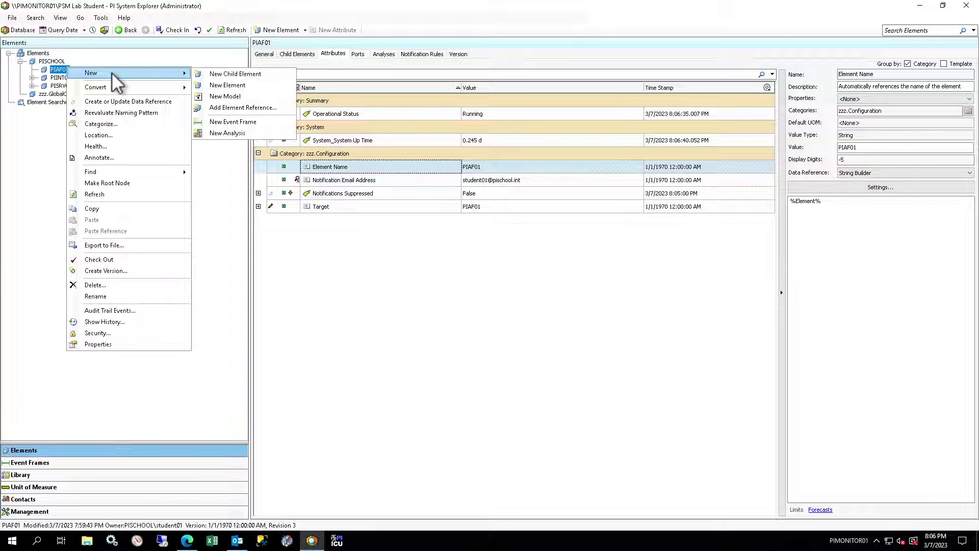
{"action": "left_click", "coordinate": [239, 72]}
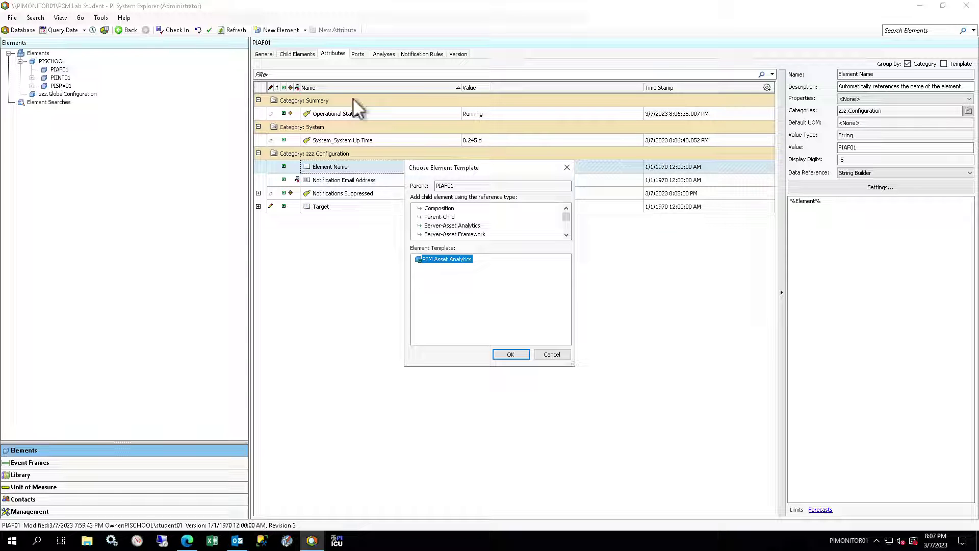
{"action": "left_click", "coordinate": [519, 357]}
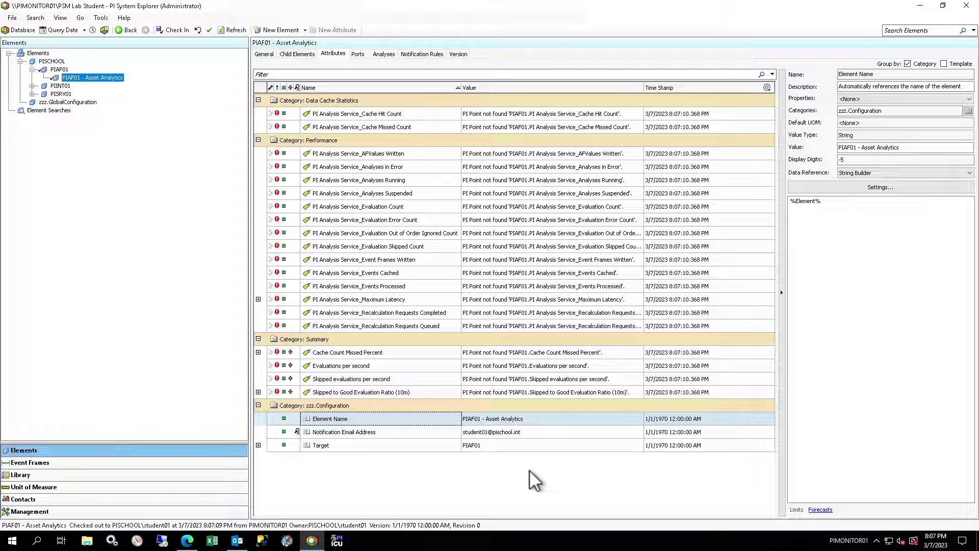
Step: Check in the PIAF01 - Asset Analytics element along with all its added analyses
{"action": "left_click", "coordinate": [259, 445]}
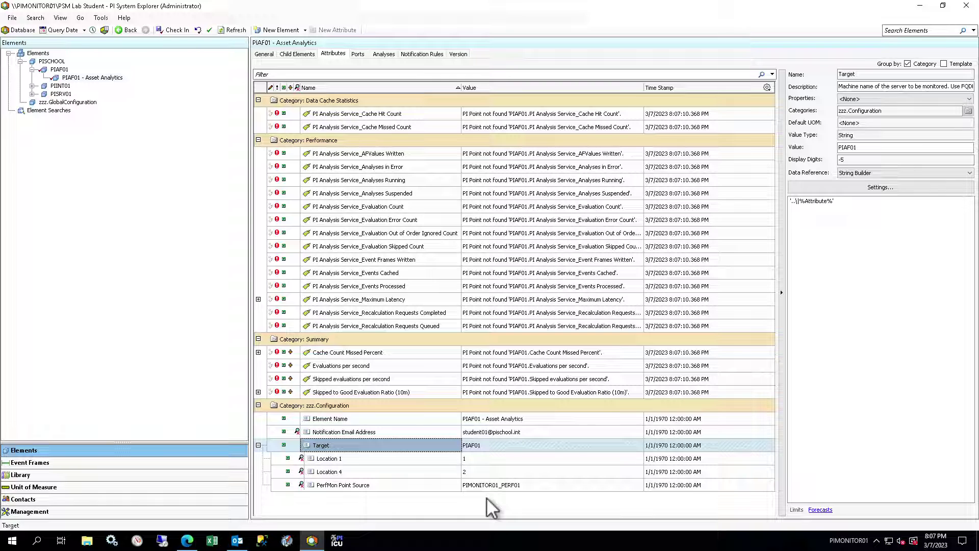
{"action": "left_click", "coordinate": [176, 29]}
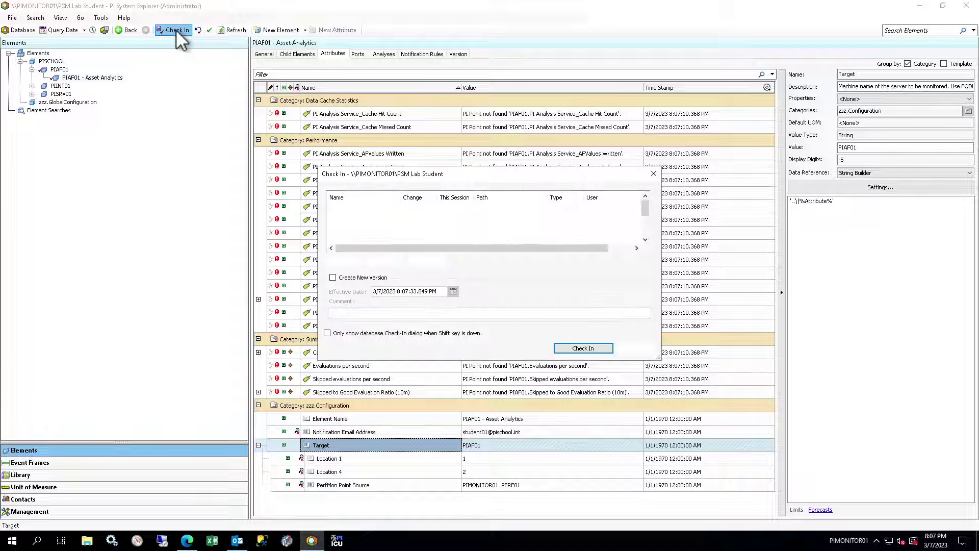
{"action": "left_click", "coordinate": [583, 348]}
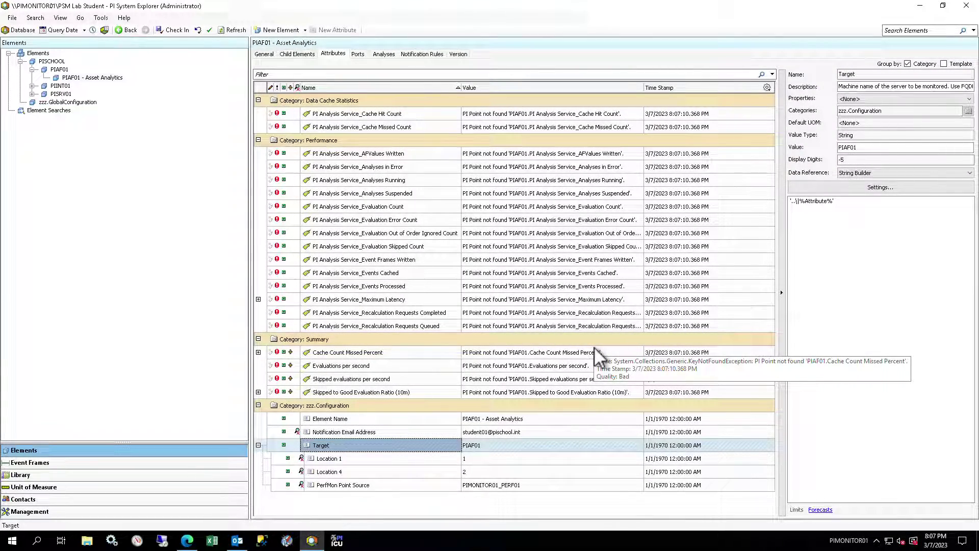
Step: Create PI points for all 20 PIAF01 - Asset Analytics attributes so they read Pt Created
{"action": "right_click", "coordinate": [121, 80]}
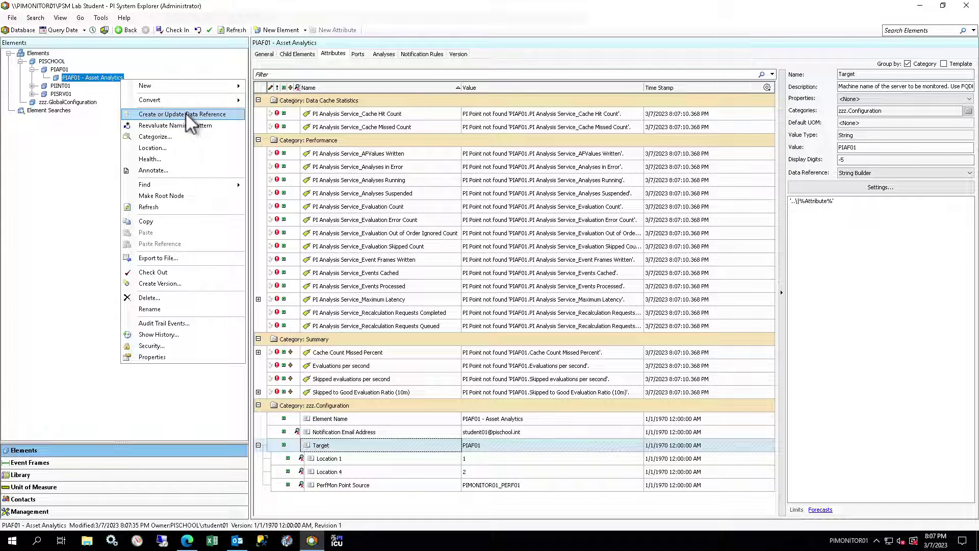
{"action": "left_click", "coordinate": [186, 114]}
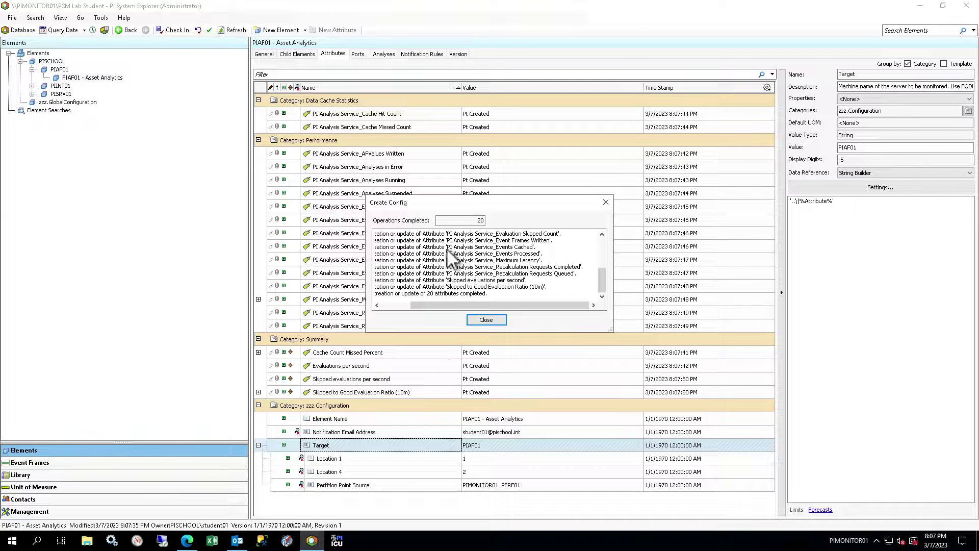
{"action": "left_click", "coordinate": [498, 320]}
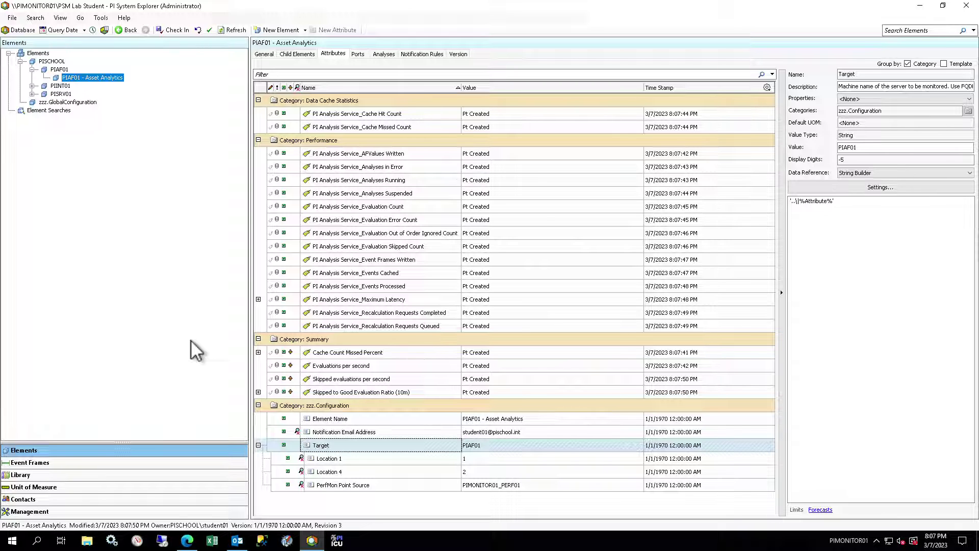
{"action": "left_click", "coordinate": [389, 53]}
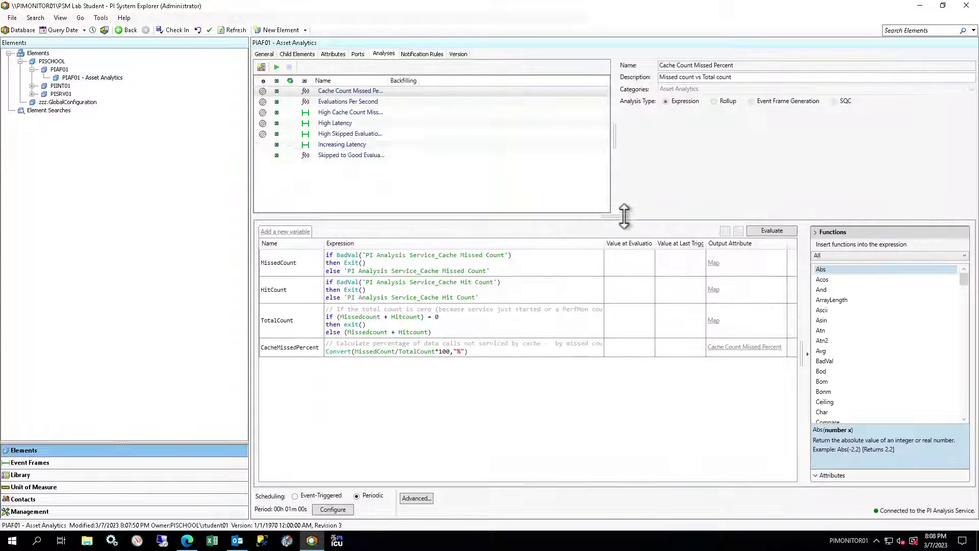
Step: Enable all 43 analyses and all 22 notification rules in Management
{"action": "left_click", "coordinate": [423, 54]}
{"action": "left_click_drag", "start_coordinate": [633, 137], "coordinate": [635, 197]}
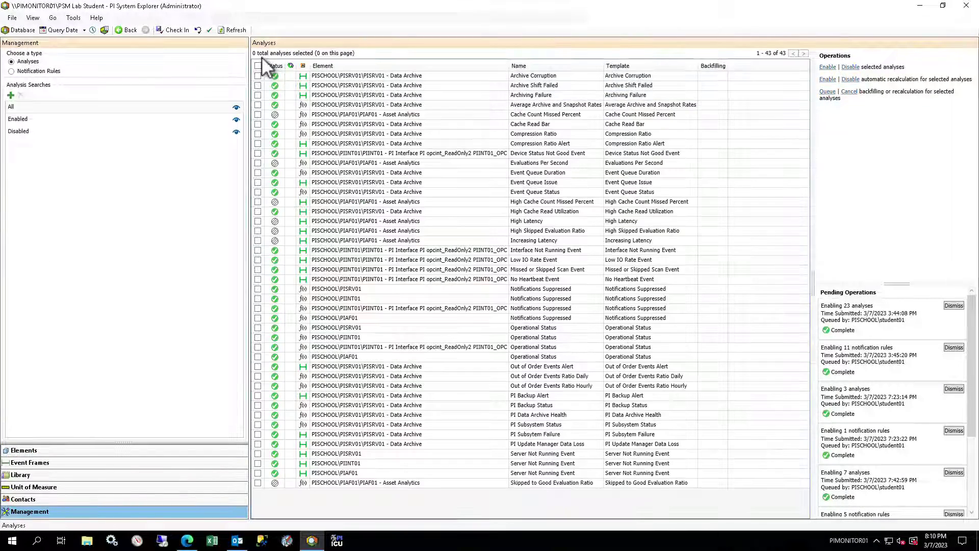
{"action": "left_click", "coordinate": [258, 66]}
{"action": "left_click", "coordinate": [828, 67]}
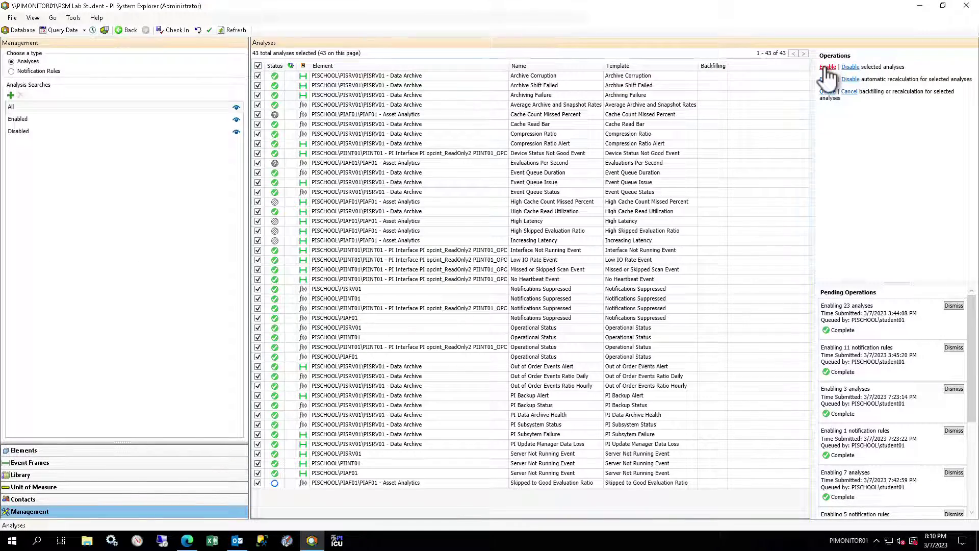
{"action": "left_click", "coordinate": [29, 69]}
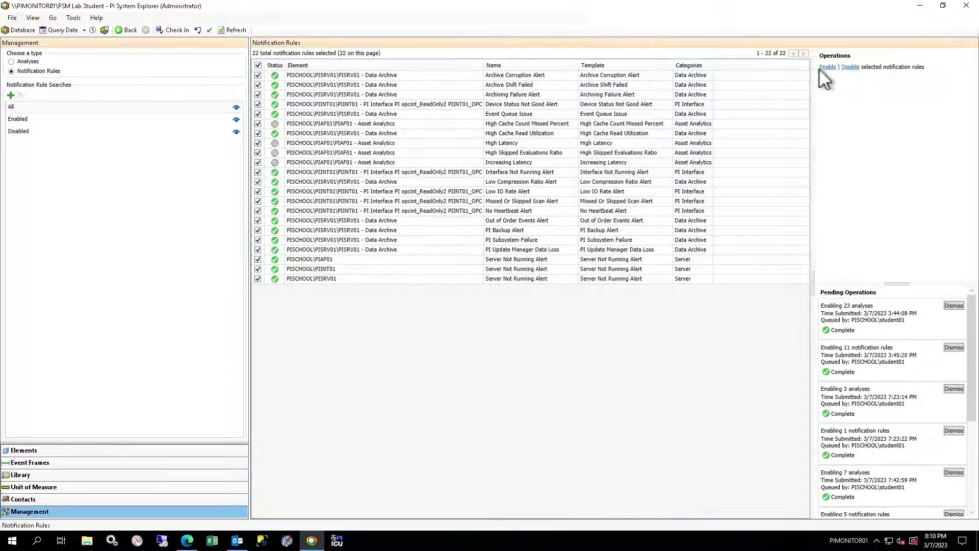
{"action": "left_click", "coordinate": [828, 67]}
{"action": "left_click", "coordinate": [117, 451]}
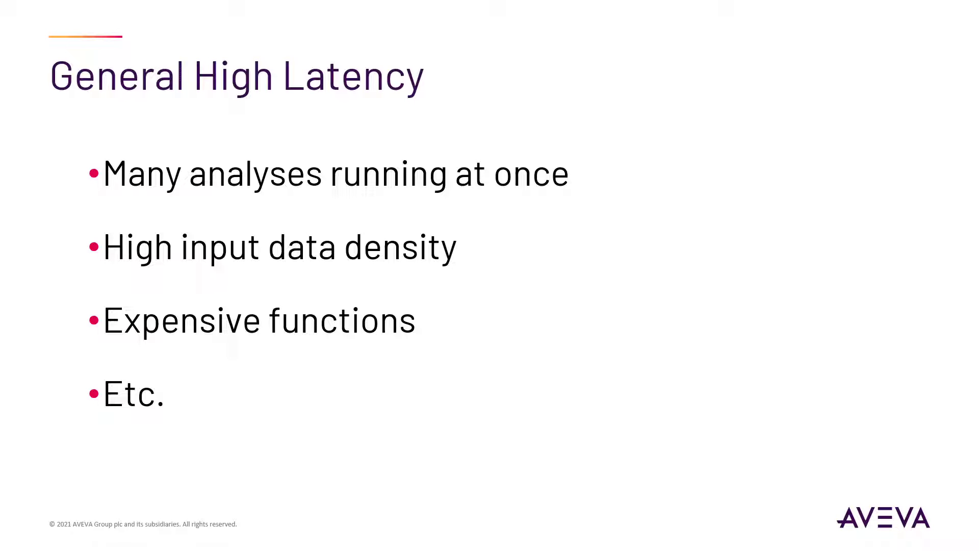
Step: Advance to the High Latency Effects slide and reveal its bullets, from Gaps in output onward
{"action": "key", "text": "Right"}
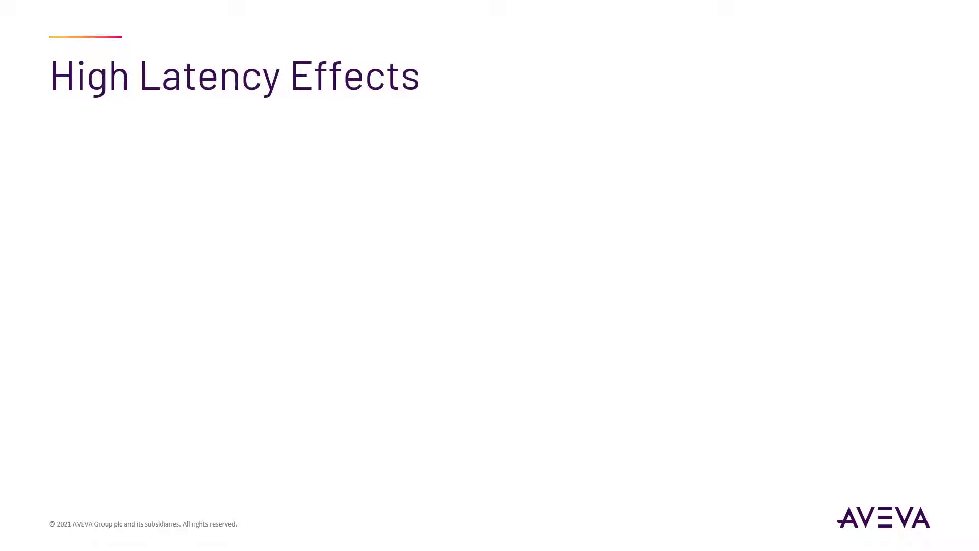
{"action": "key", "text": "Right"}
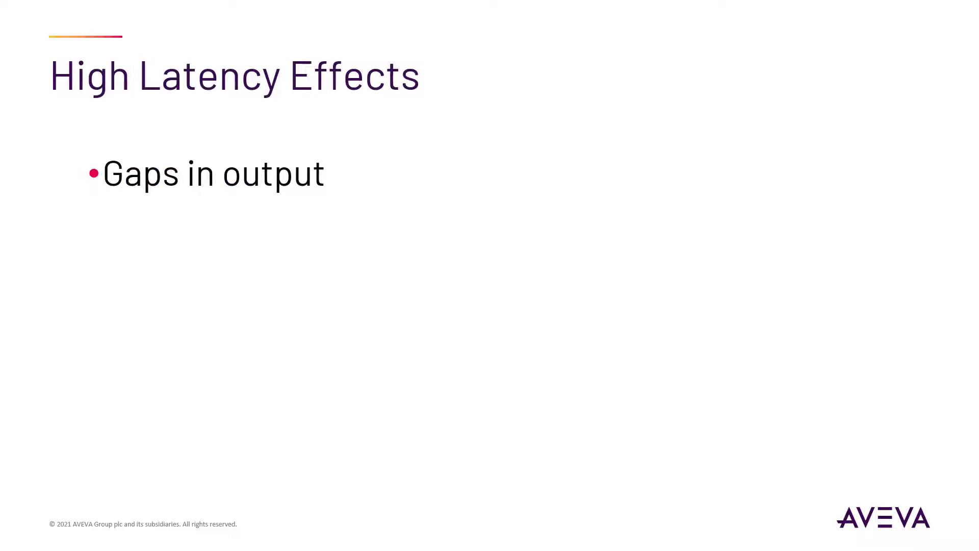
{"action": "key", "text": "Right"}
{"action": "key", "text": "Right"}
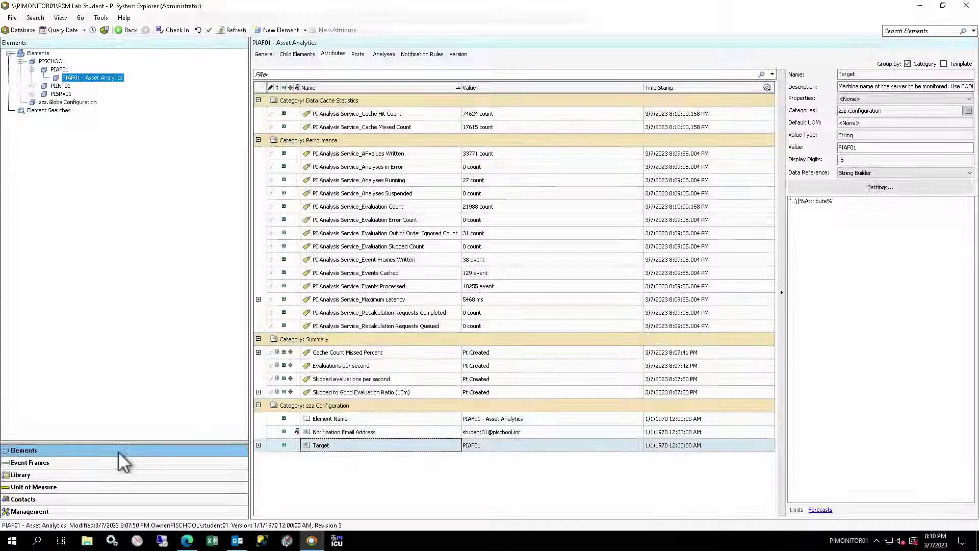
Step: Go from the analyses to PIAF01 - Asset Analytics' attributes, showing cache hits, misses and queued recalculations
{"action": "left_click", "coordinate": [387, 55]}
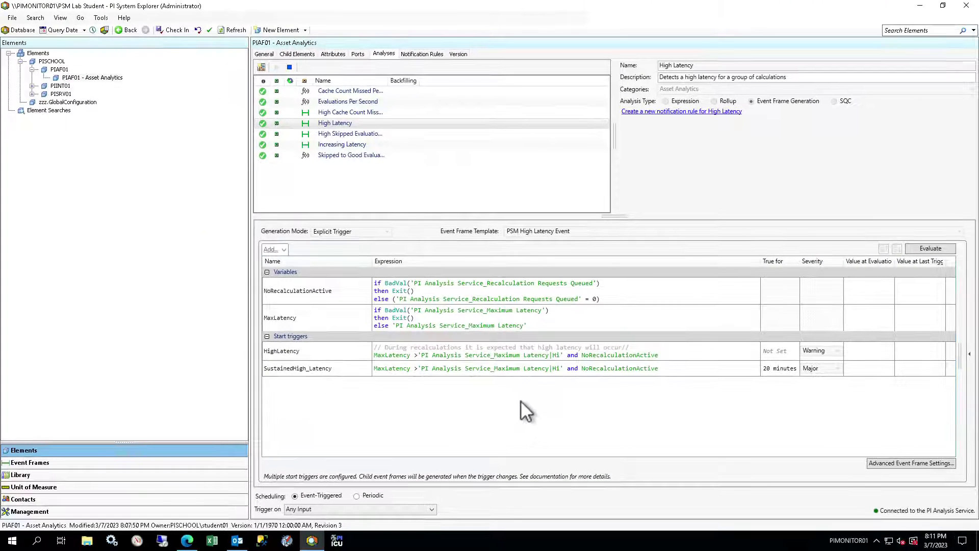
{"action": "left_click", "coordinate": [338, 54]}
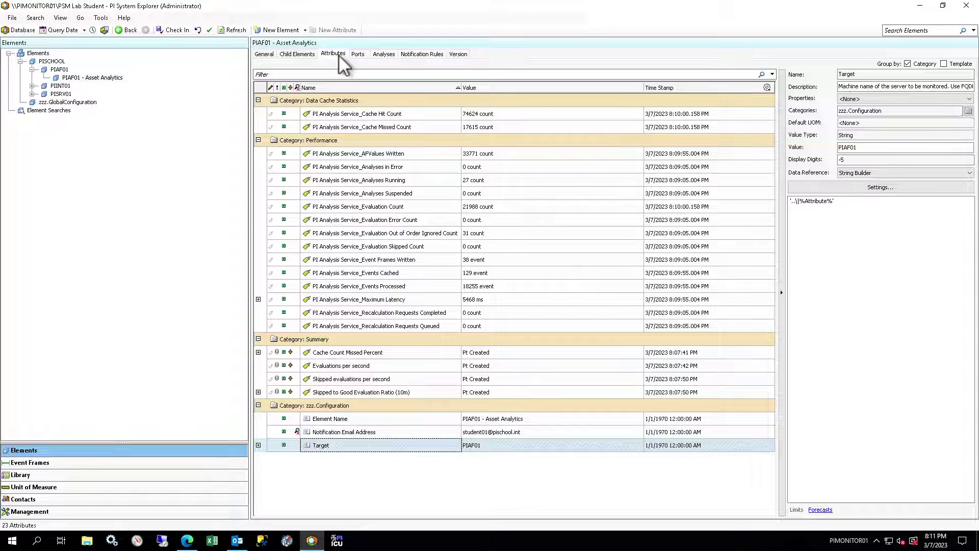
Step: Lower Maximum Latency's Hi limit from 10000 ms to 100 ms
{"action": "left_click", "coordinate": [258, 299]}
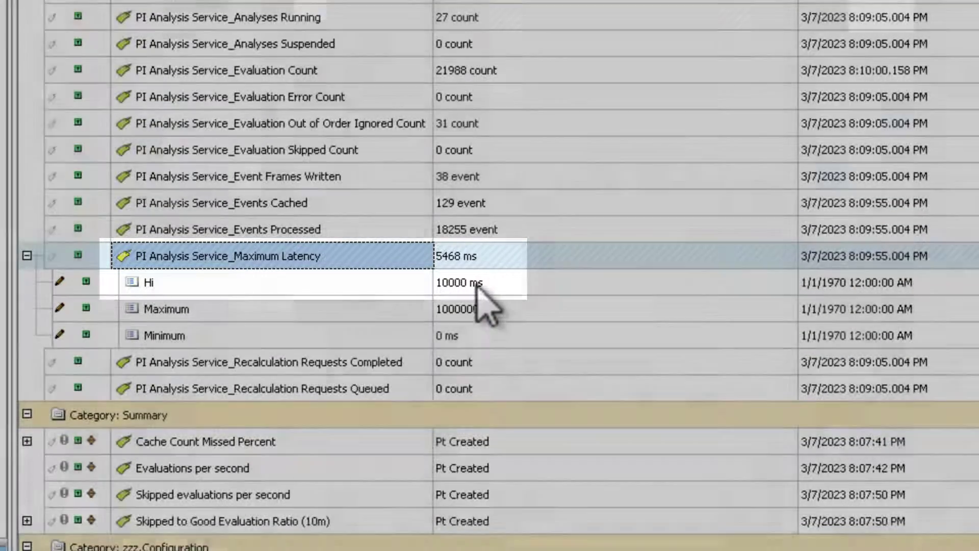
{"action": "left_click", "coordinate": [475, 286]}
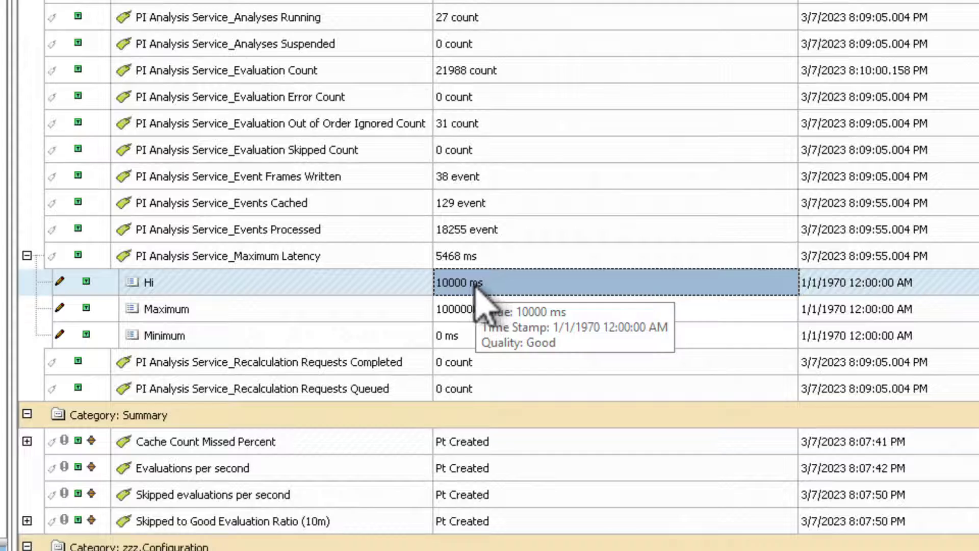
{"action": "left_click", "coordinate": [476, 285]}
{"action": "type", "text": "100"}
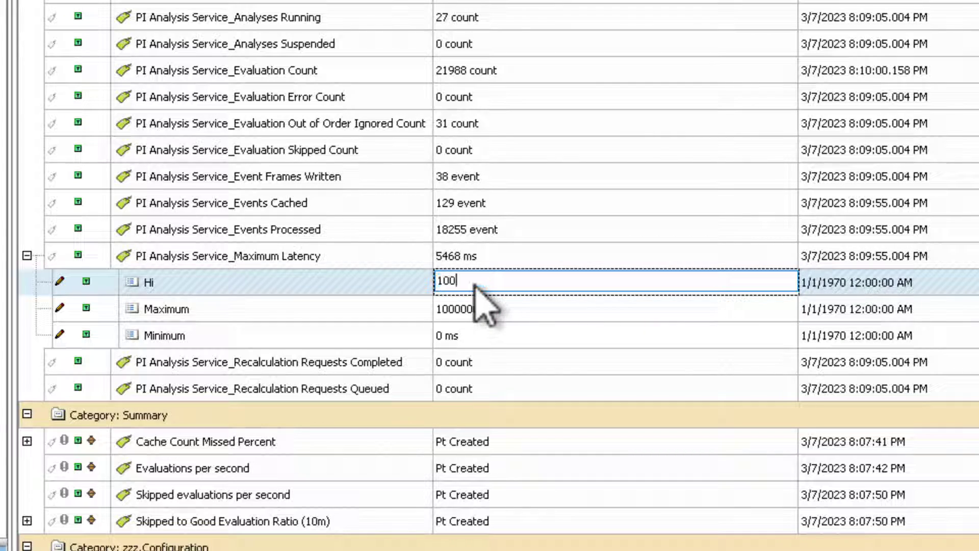
{"action": "key", "text": "Return"}
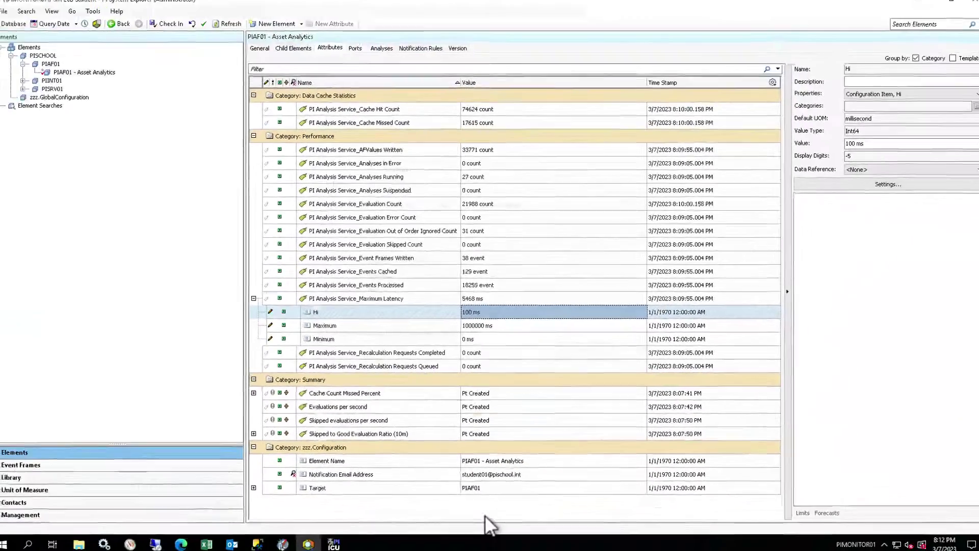
Step: Check in the edited element and return to the High Latency analysis
{"action": "key", "text": "ctrl+s"}
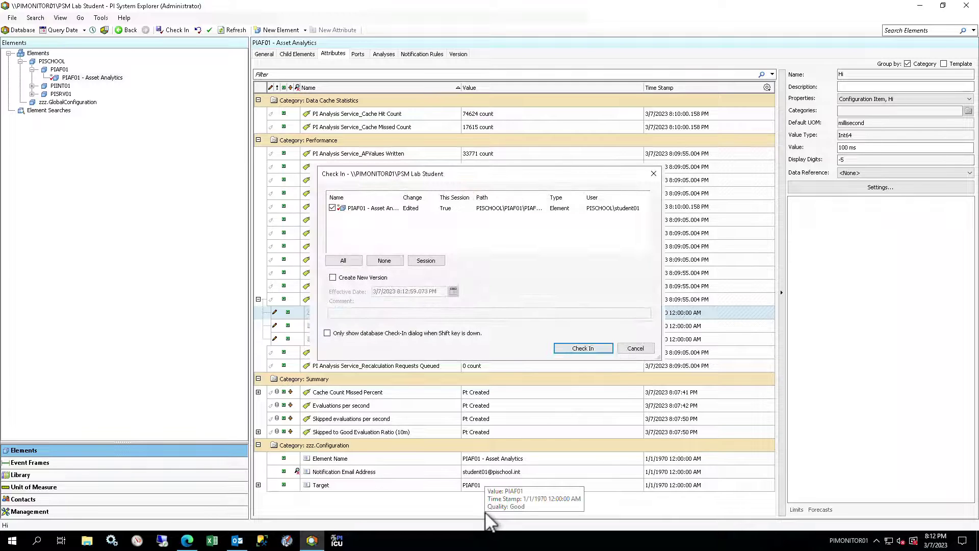
{"action": "key", "text": "Return"}
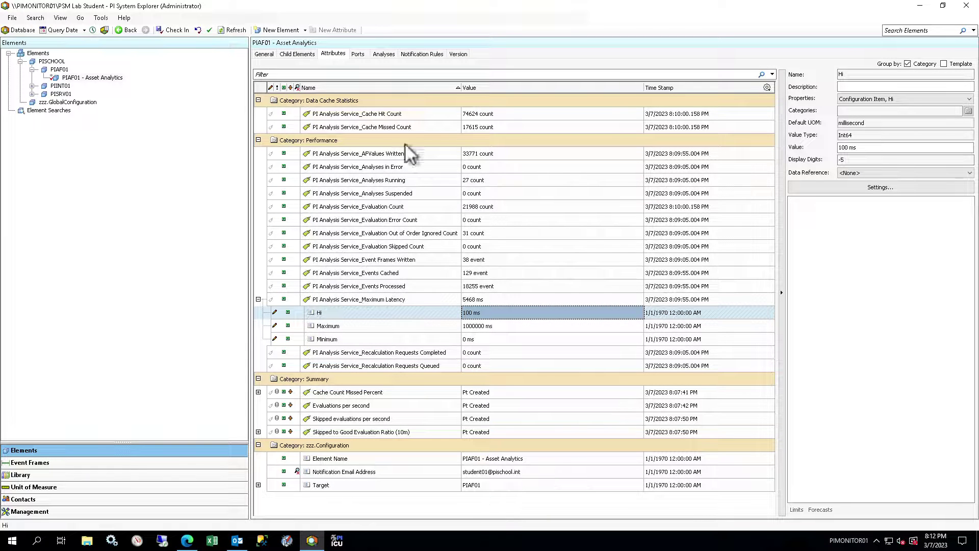
{"action": "left_click", "coordinate": [384, 53]}
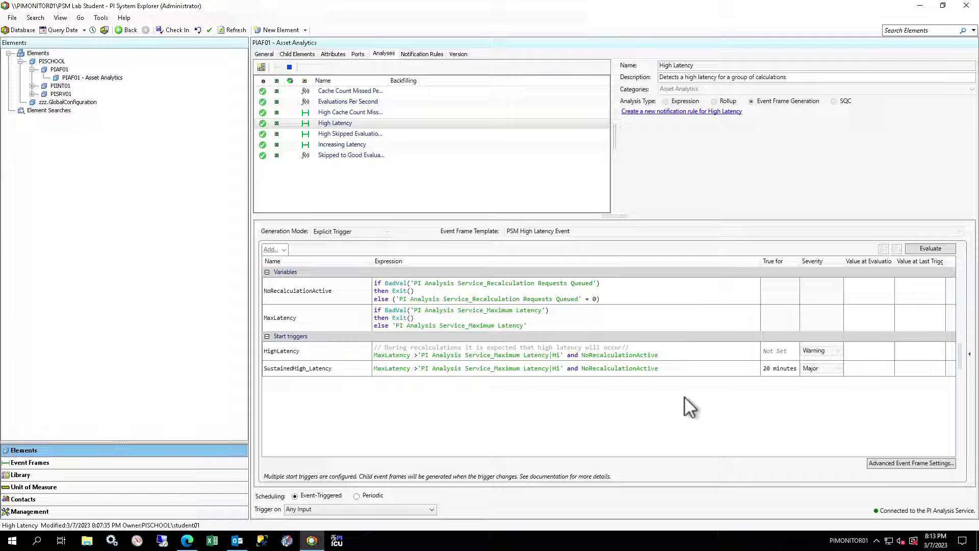
Step: Evaluate High Latency as True, confirm PIAF01's one open event frame, then switch to Outlook
{"action": "left_click", "coordinate": [928, 250]}
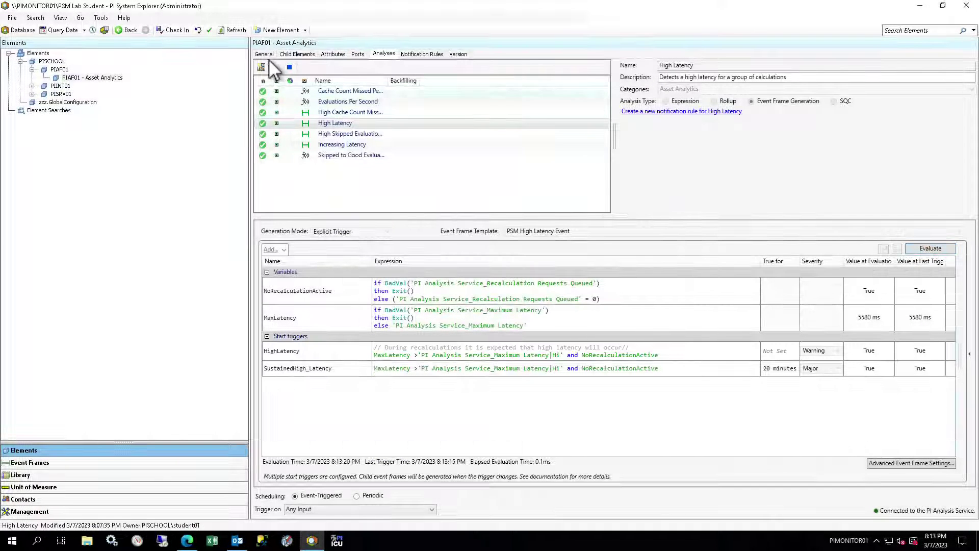
{"action": "left_click", "coordinate": [266, 53]}
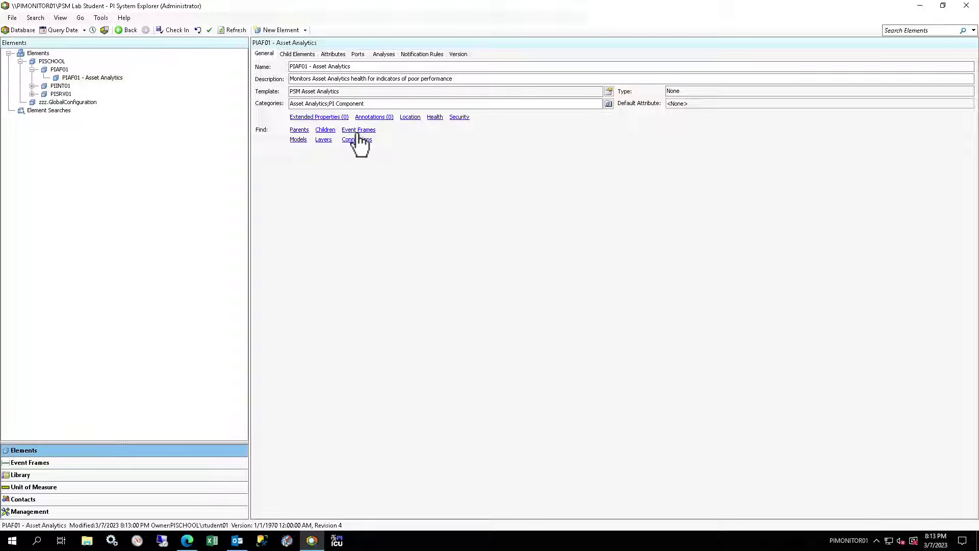
{"action": "left_click", "coordinate": [360, 131]}
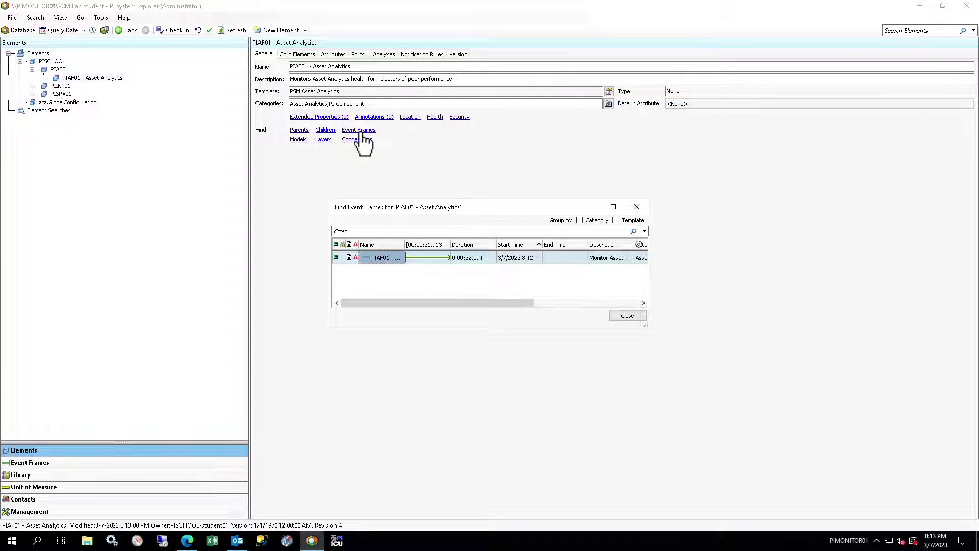
{"action": "left_click", "coordinate": [640, 211]}
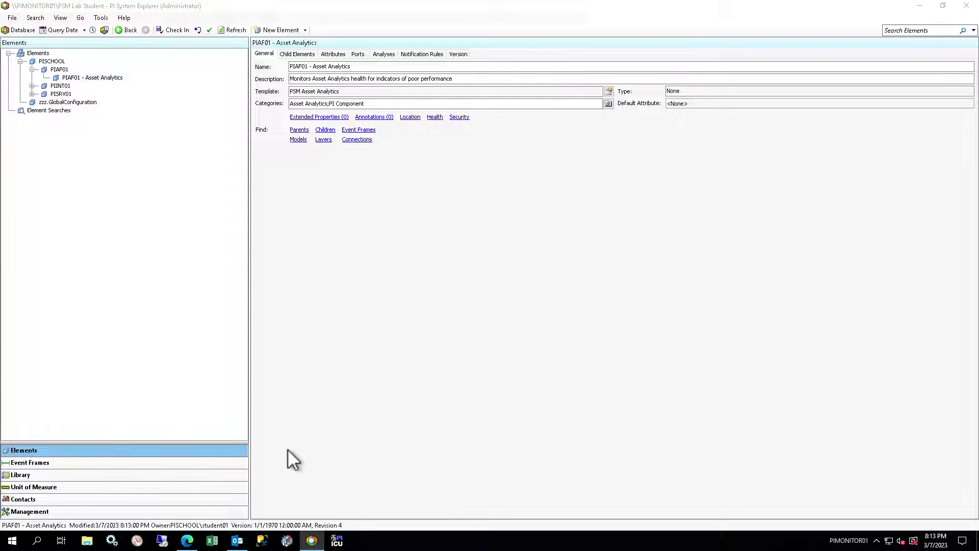
{"action": "left_click", "coordinate": [241, 544]}
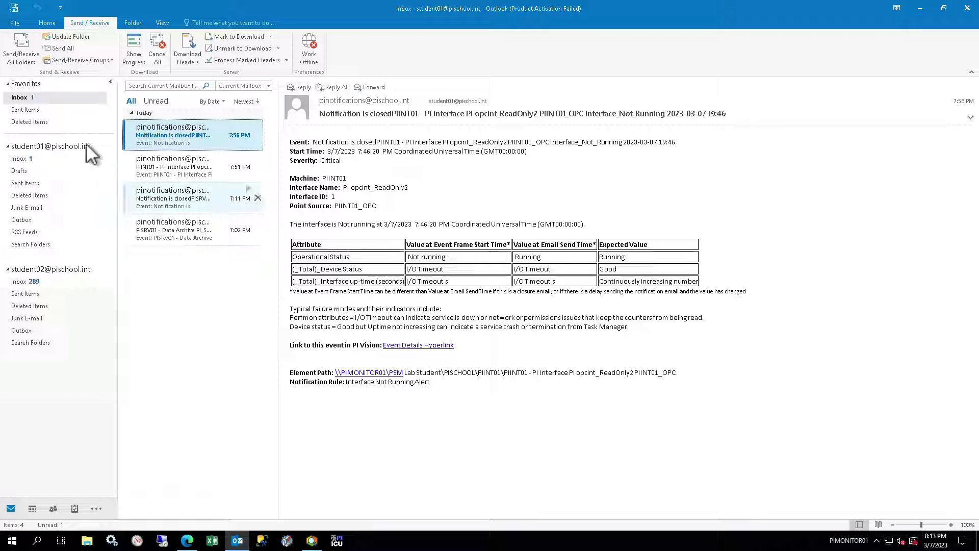
Step: Fetch and read the PIAF01 High Latency alert email, then start re-entering the Hi limit
{"action": "left_click", "coordinate": [18, 46]}
{"action": "left_click", "coordinate": [167, 129]}
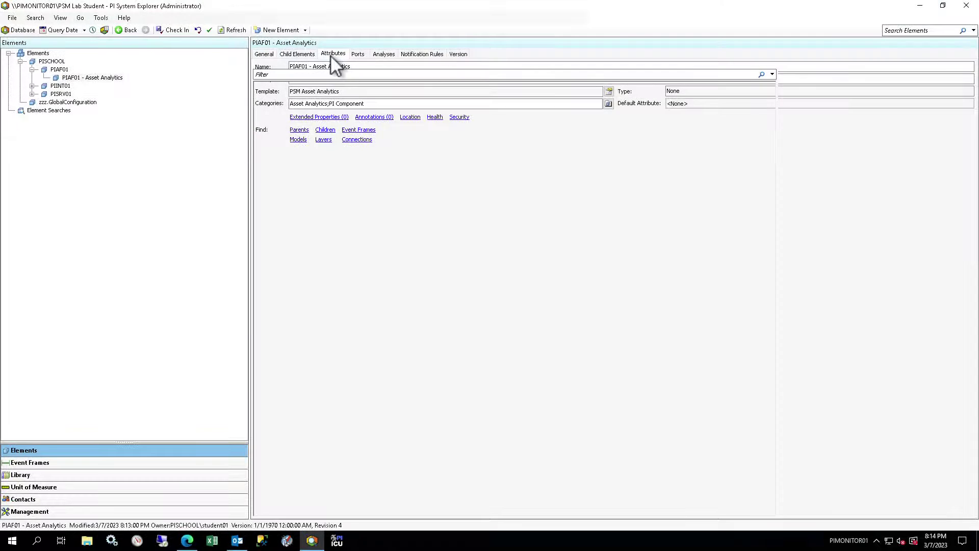
{"action": "left_click", "coordinate": [332, 54]}
{"action": "left_click", "coordinate": [466, 311]}
{"action": "type", "text": "10000"}
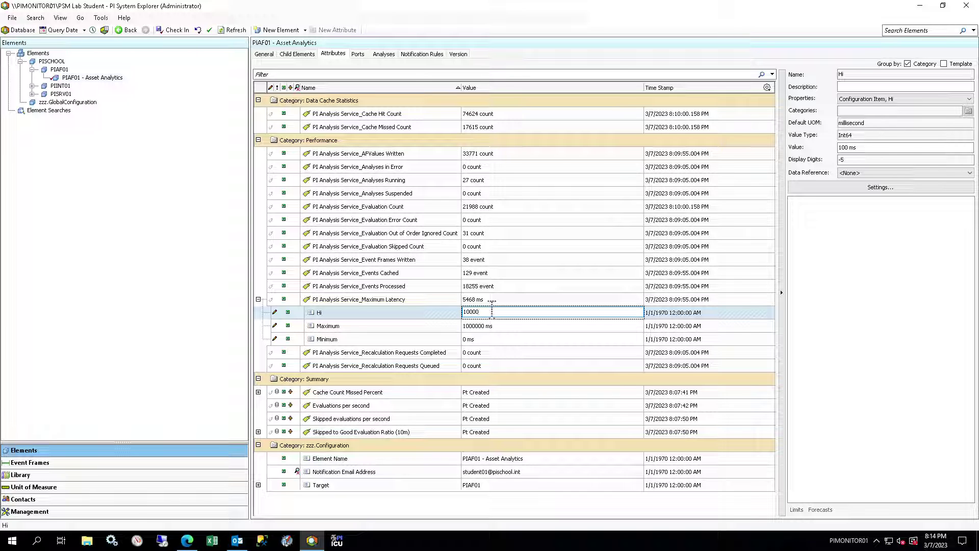
Step: Commit the restored 10000 ms Hi limit and check in the element
{"action": "key", "text": "Return"}
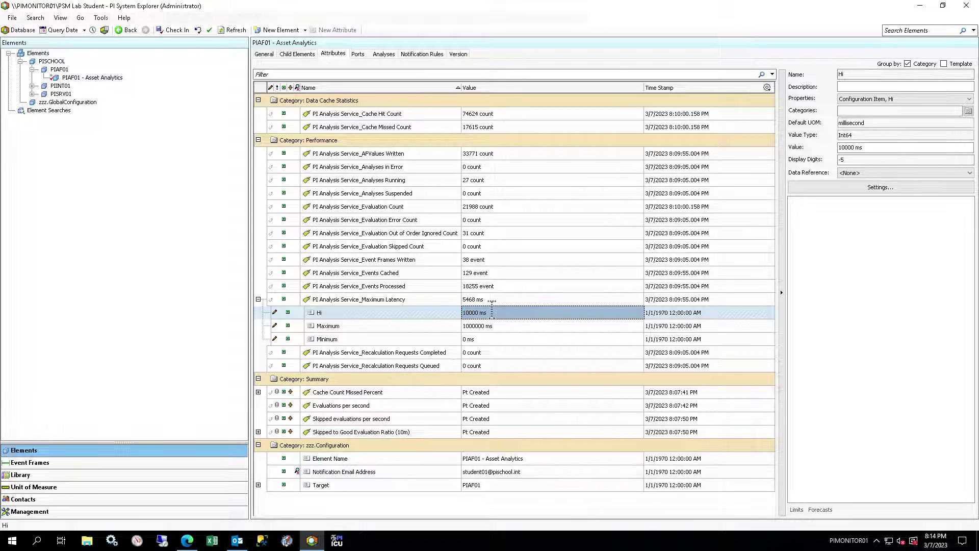
{"action": "left_click", "coordinate": [382, 55]}
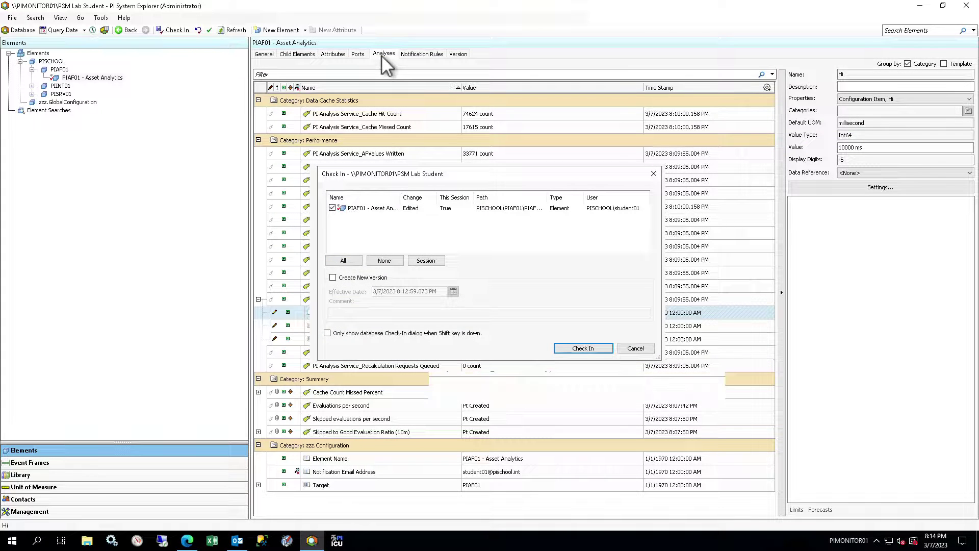
{"action": "key", "text": "Return"}
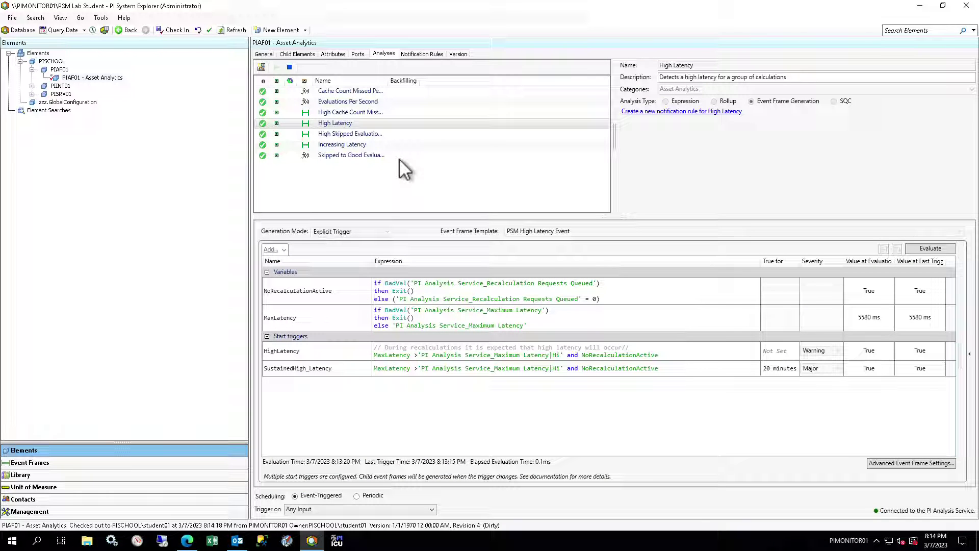
Step: Re-evaluate High Latency as False and confirm PIAF01's event frame has ended
{"action": "left_click", "coordinate": [928, 248]}
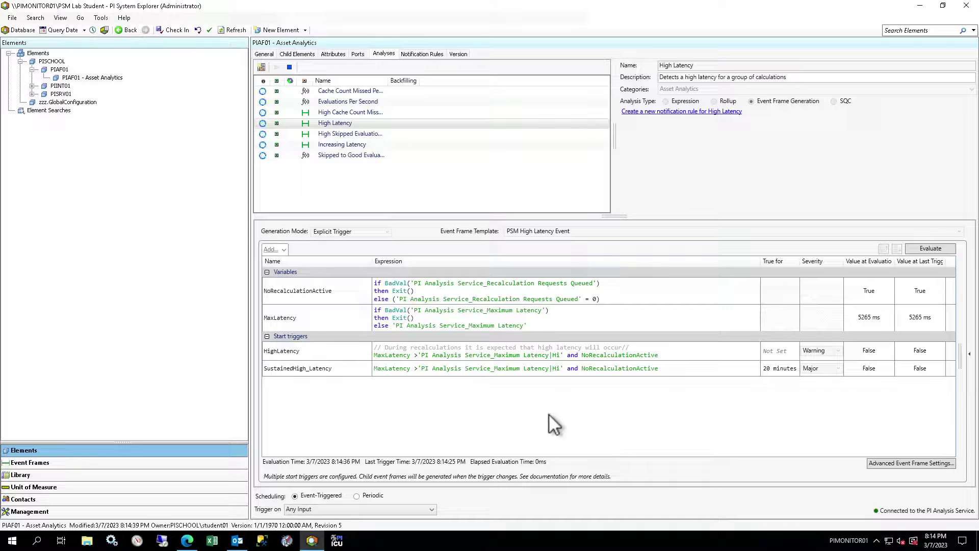
{"action": "left_click", "coordinate": [264, 54]}
{"action": "left_click", "coordinate": [372, 132]}
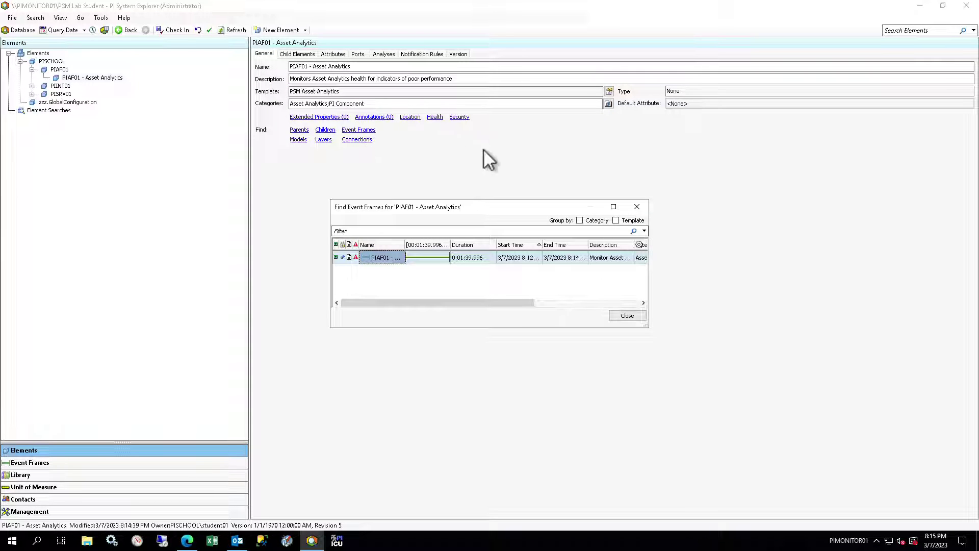
{"action": "left_click", "coordinate": [637, 207]}
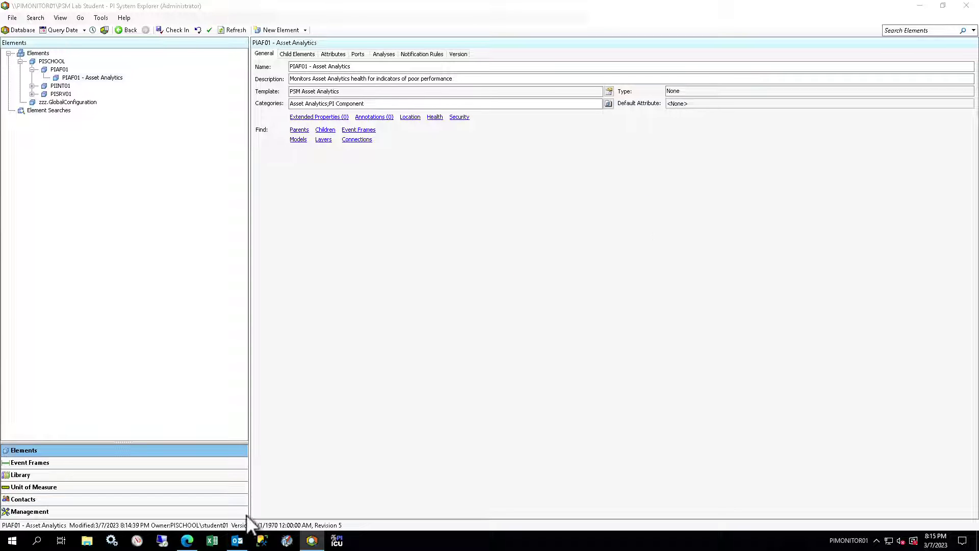